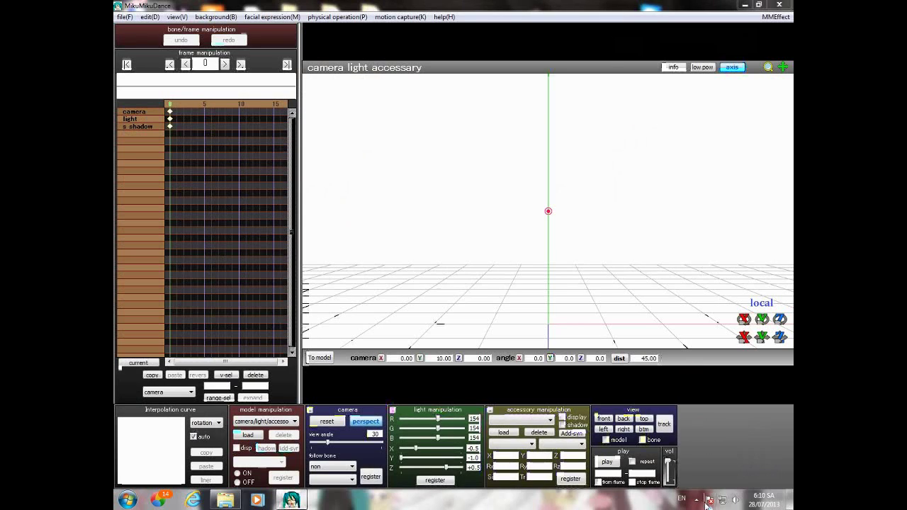
- Load the Haku model from the TDA Haku China folder and hide its bone markers
{"action": "left_click", "coordinate": [697, 501]}
{"action": "left_click", "coordinate": [697, 501]}
{"action": "left_click", "coordinate": [248, 434]}
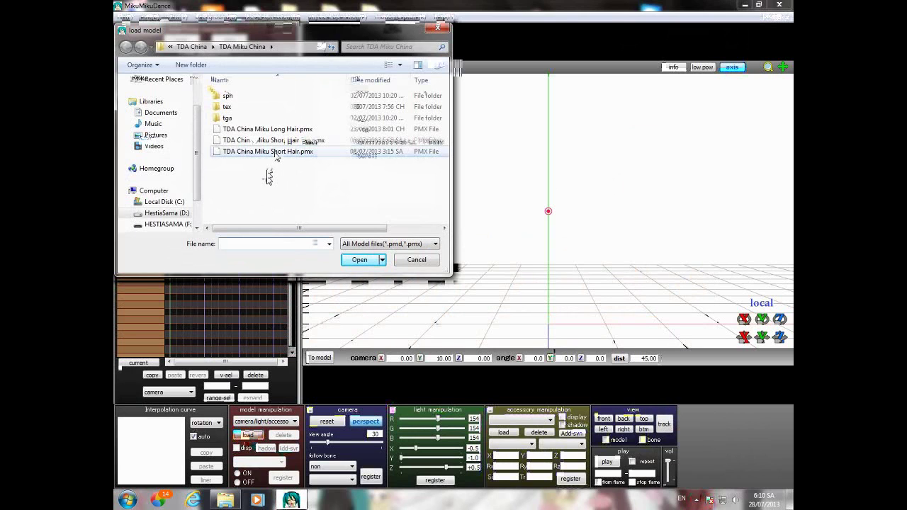
{"action": "left_click", "coordinate": [272, 171]}
{"action": "key", "text": "BackSpace"}
{"action": "double_click", "coordinate": [243, 96]}
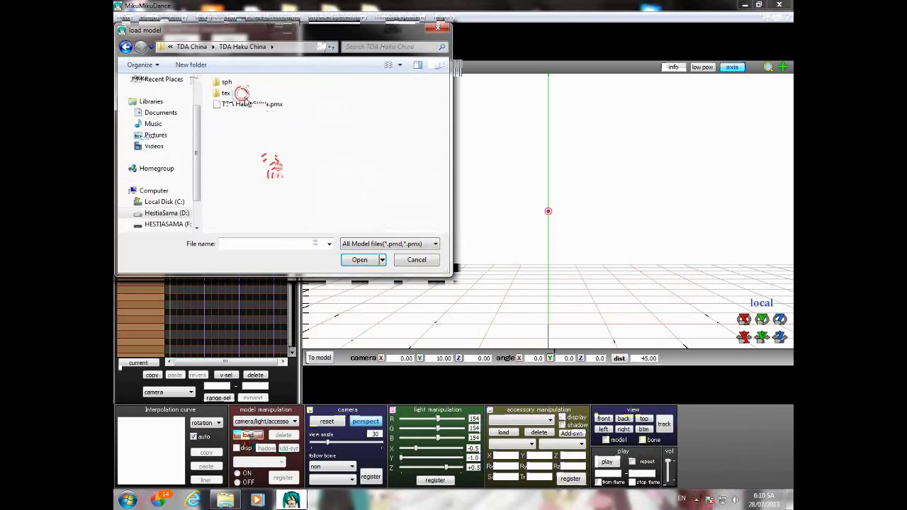
{"action": "double_click", "coordinate": [240, 106]}
{"action": "left_click", "coordinate": [437, 281]}
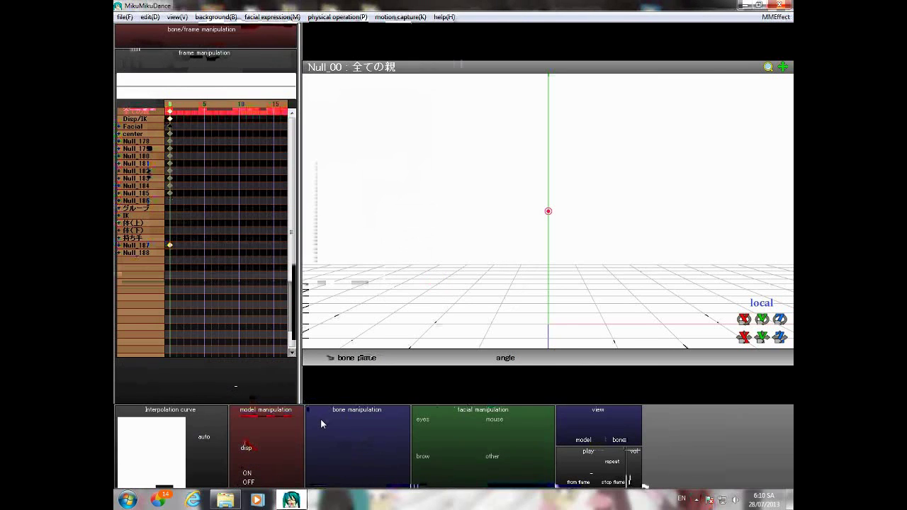
{"action": "left_click", "coordinate": [322, 422]}
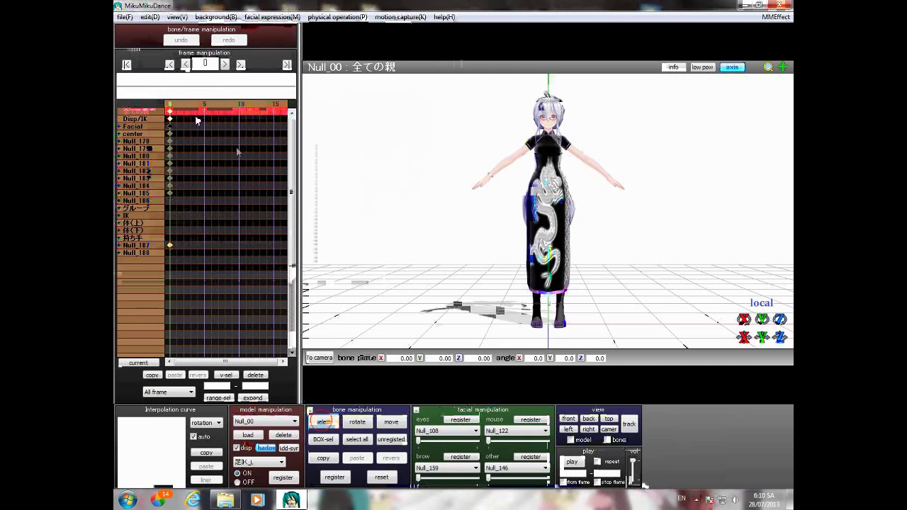
- Load the Get Up&Move！！.vmd motion data onto the Haku model, accepting registration for matching bone names
{"action": "left_click", "coordinate": [124, 17]}
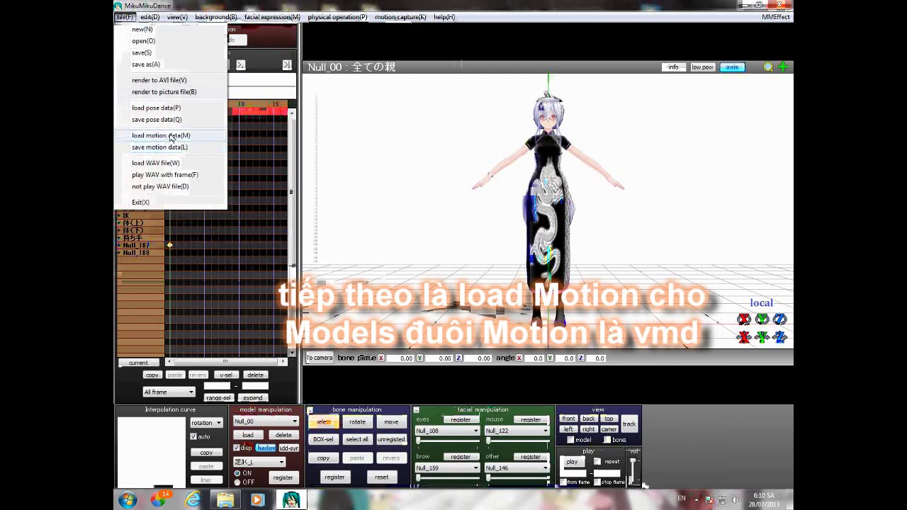
{"action": "left_click", "coordinate": [171, 135]}
{"action": "left_click", "coordinate": [269, 107]}
{"action": "double_click", "coordinate": [269, 106]}
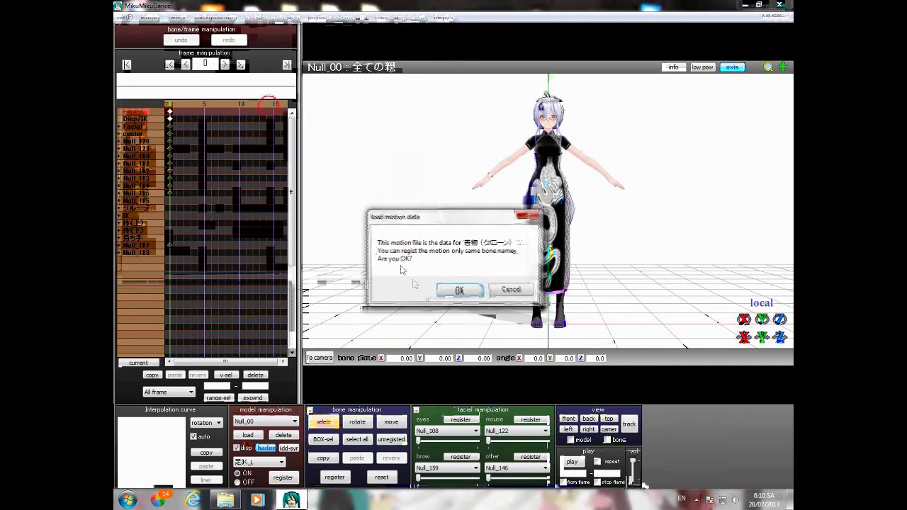
{"action": "left_click", "coordinate": [459, 288]}
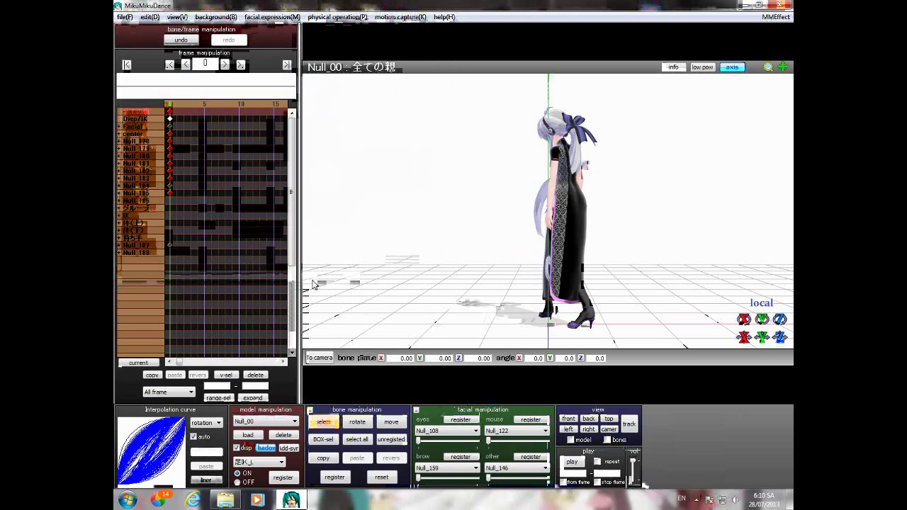
- Select all bone, facial and disp/IK frames of the Haku model
{"action": "left_click", "coordinate": [150, 17]}
{"action": "left_click", "coordinate": [188, 139]}
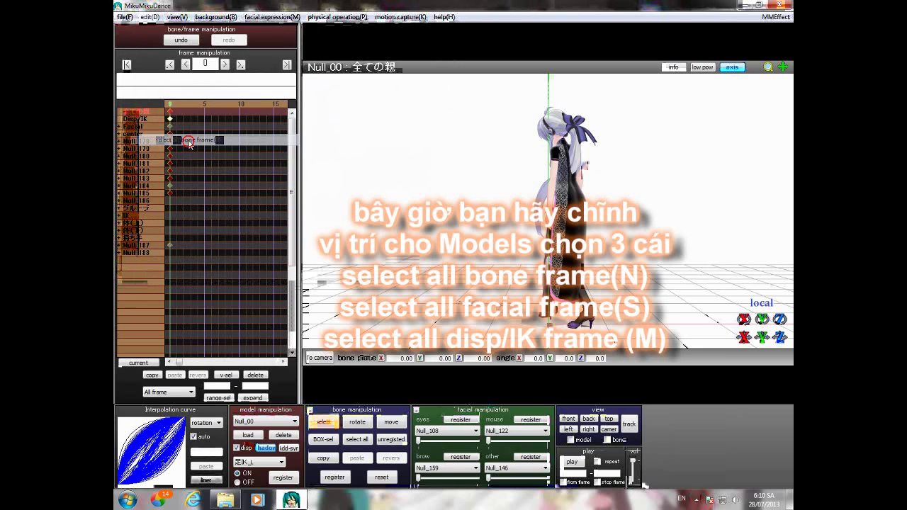
{"action": "left_click", "coordinate": [150, 16]}
{"action": "left_click", "coordinate": [186, 151]}
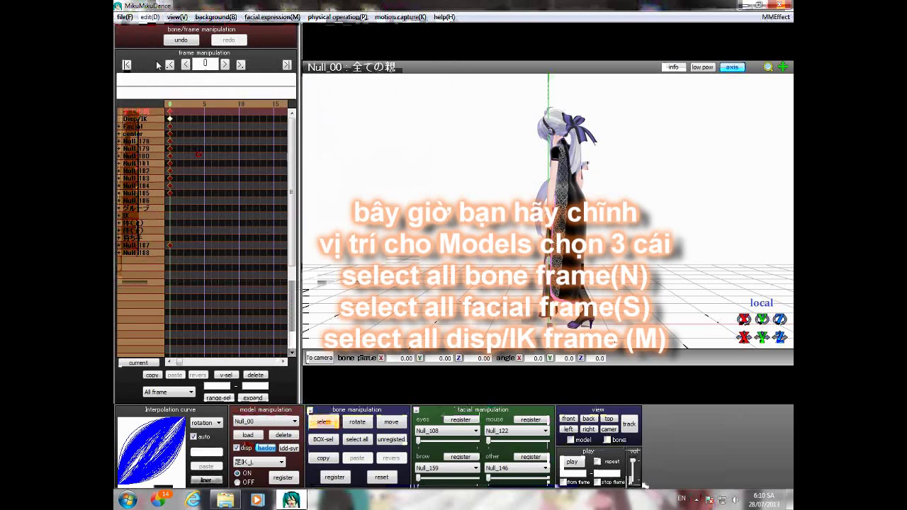
{"action": "left_click", "coordinate": [150, 17]}
{"action": "left_click", "coordinate": [202, 162]}
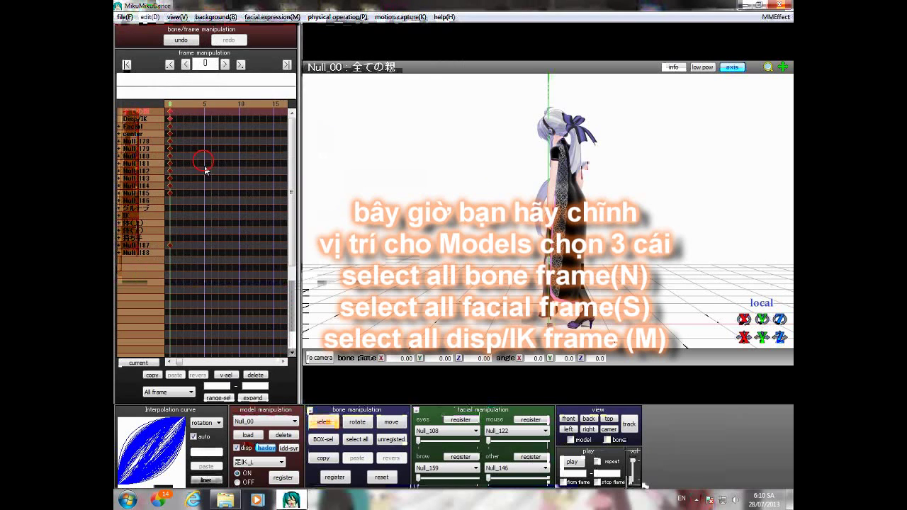
- Apply a center position bias of X 10 to the Haku model's selected frames
{"action": "left_click", "coordinate": [150, 17]}
{"action": "left_click", "coordinate": [187, 269]}
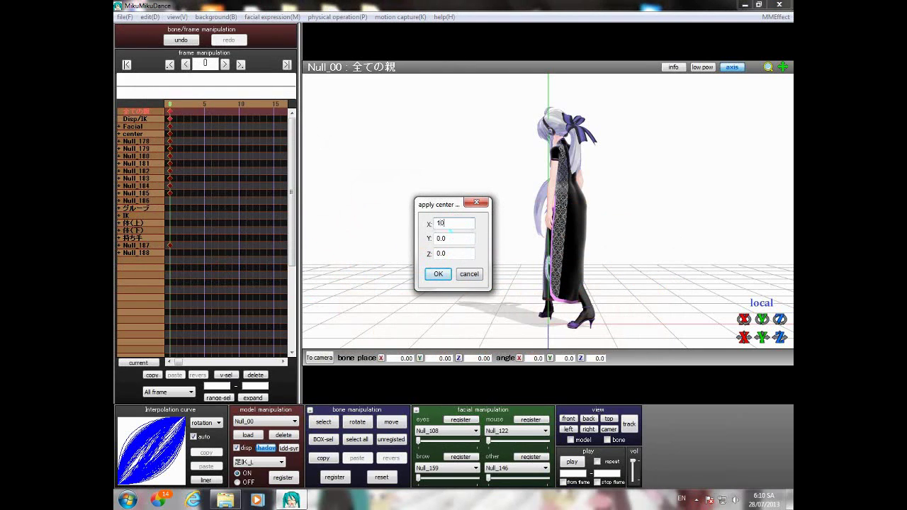
{"action": "type", "text": "10"}
{"action": "key", "text": "Return"}
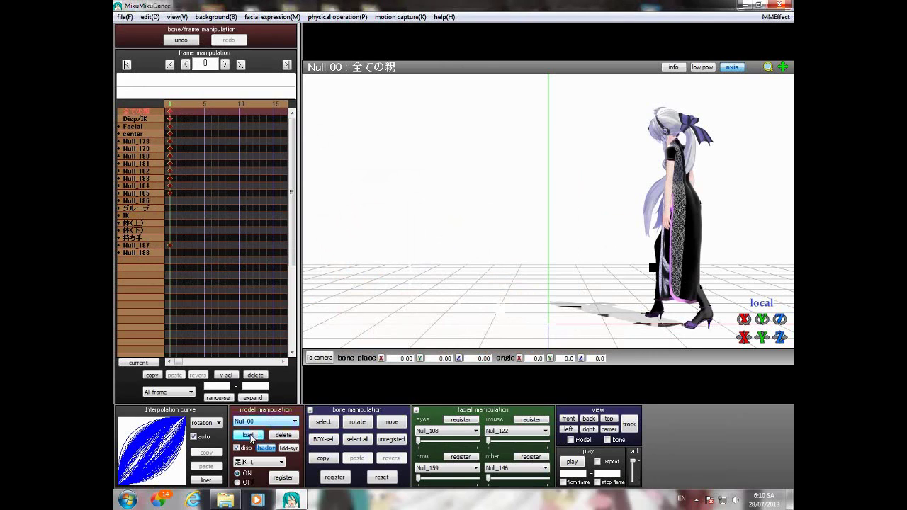
- Load TDA China Miku Short Hair.pmx from the TDA Miku China folder and hide its bone markers
{"action": "left_click", "coordinate": [249, 435]}
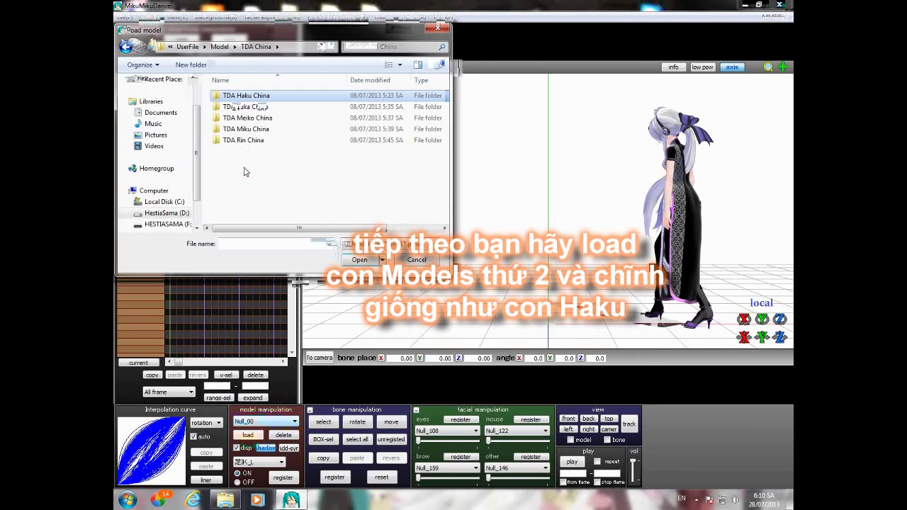
{"action": "double_click", "coordinate": [251, 133]}
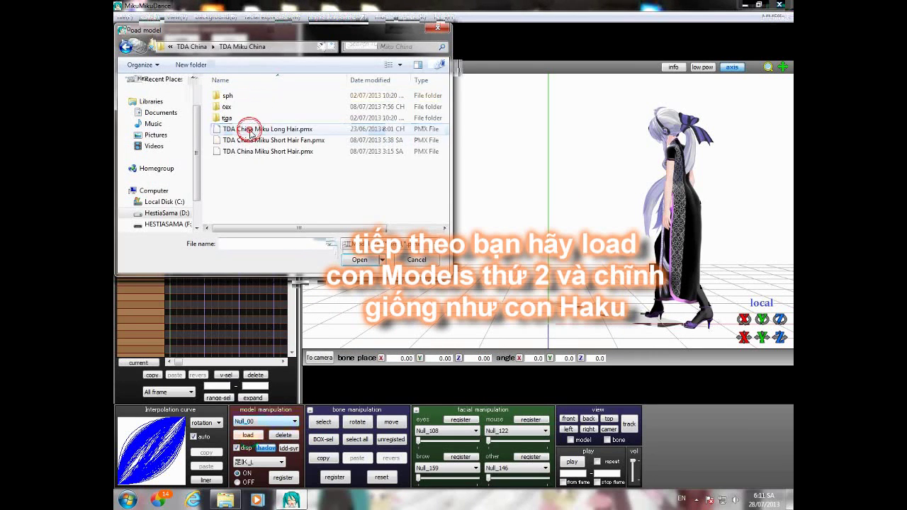
{"action": "left_click", "coordinate": [266, 151]}
{"action": "double_click", "coordinate": [265, 152]}
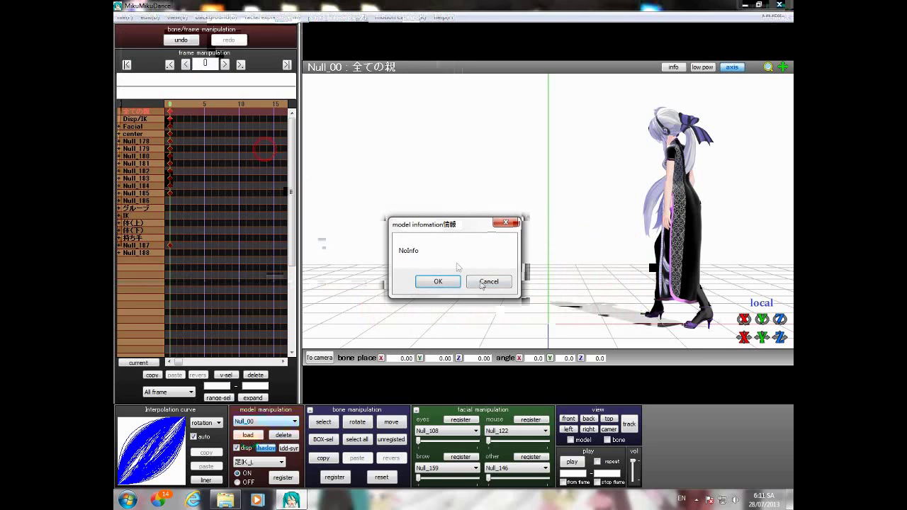
{"action": "left_click", "coordinate": [447, 282]}
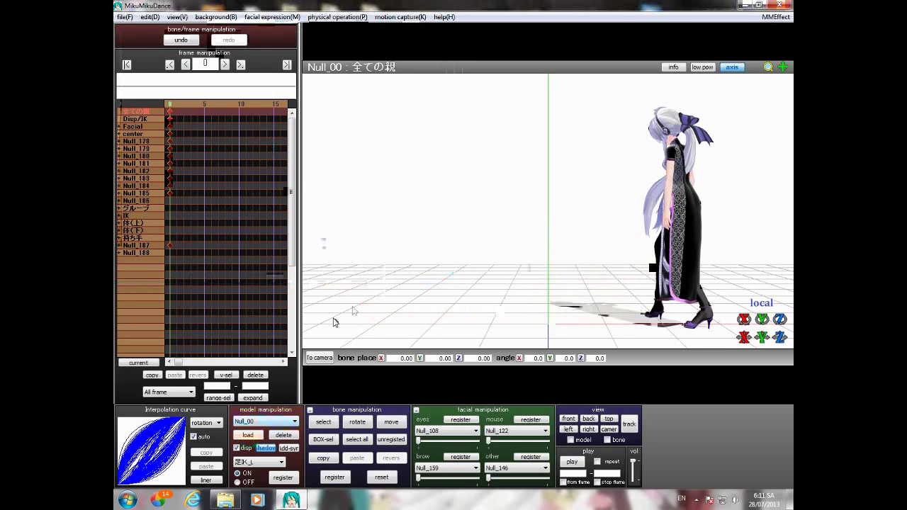
{"action": "left_click", "coordinate": [320, 422]}
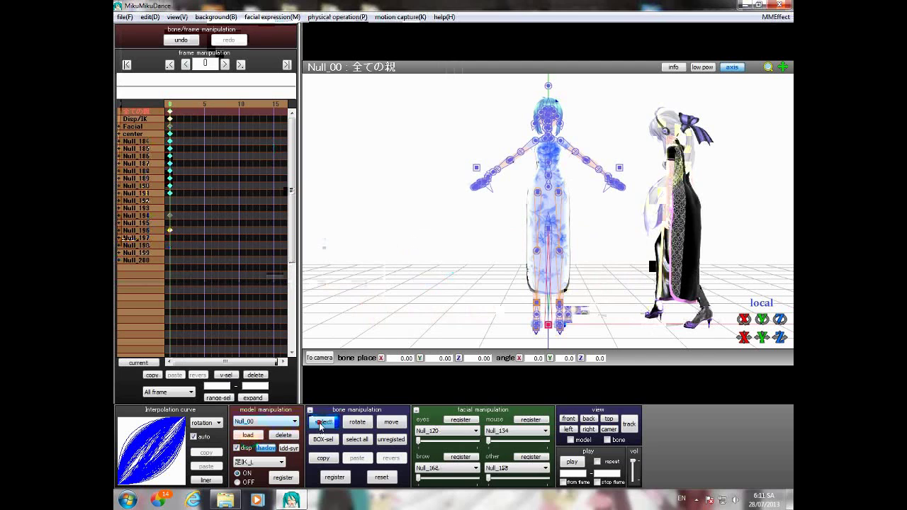
- Load the Get Up&Move！！.vmd motion data onto the Miku model, accepting registration for matching bone names
{"action": "left_click", "coordinate": [125, 17]}
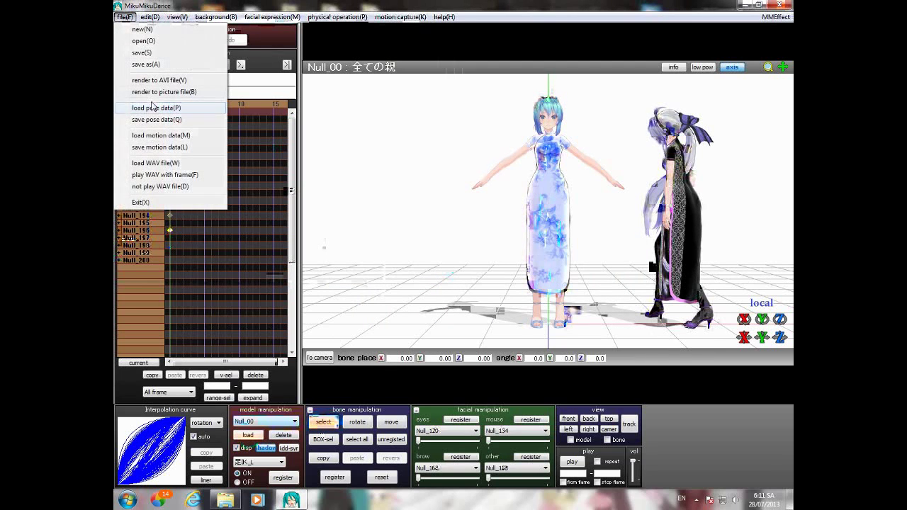
{"action": "left_click", "coordinate": [158, 134]}
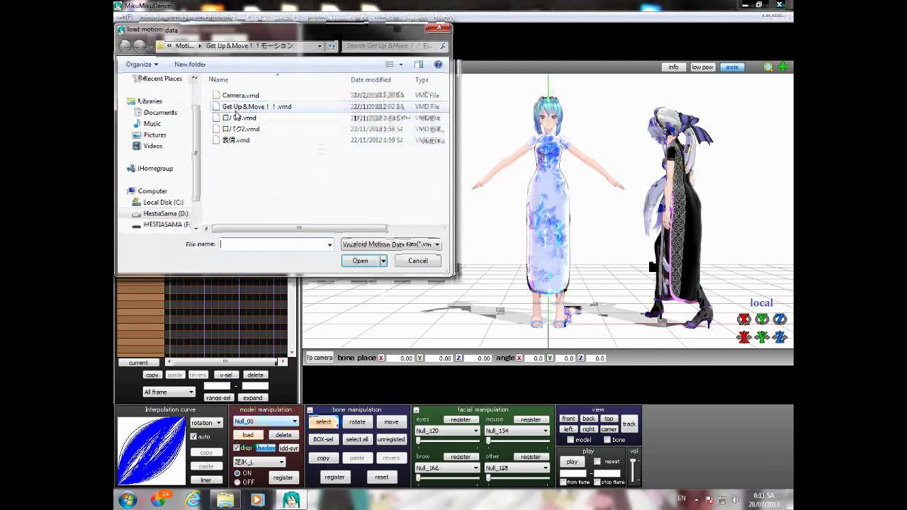
{"action": "double_click", "coordinate": [236, 108]}
{"action": "left_click", "coordinate": [458, 288]}
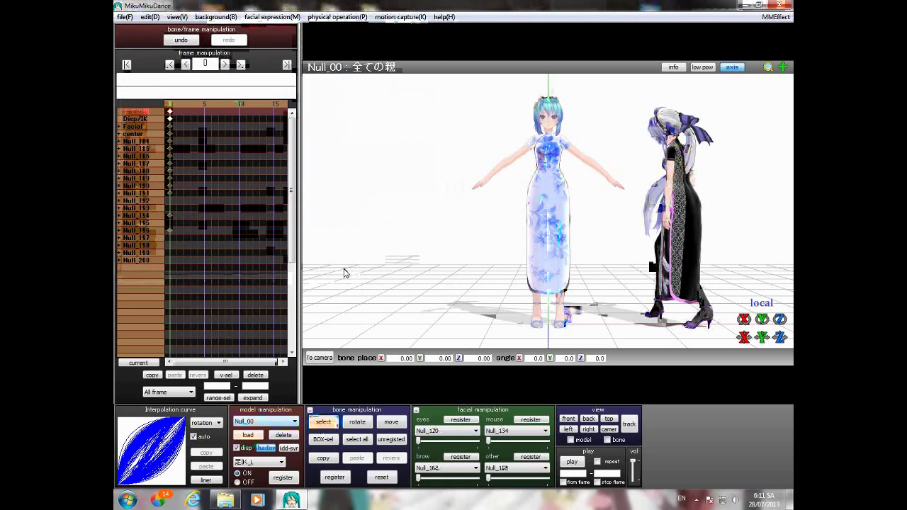
- Select all bone, facial and disp/IK frames of the Miku model
{"action": "left_click", "coordinate": [149, 17]}
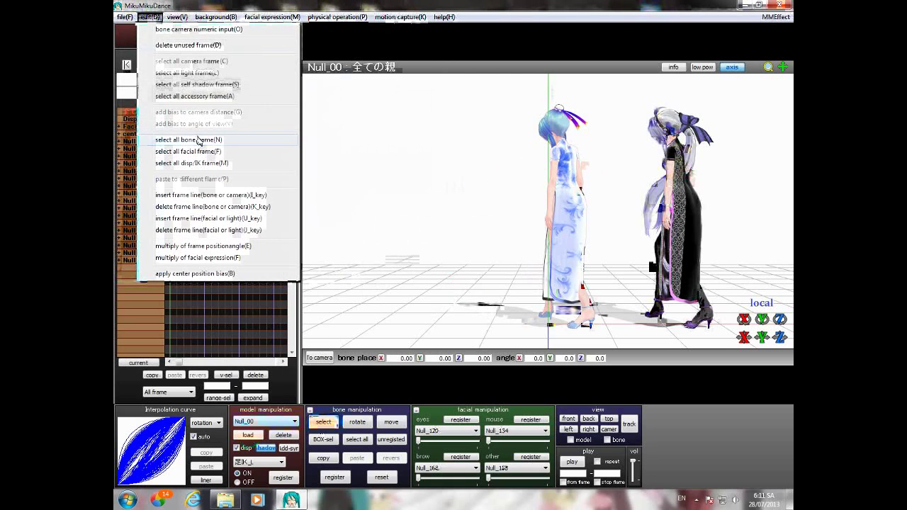
{"action": "left_click", "coordinate": [197, 140]}
{"action": "left_click", "coordinate": [150, 17]}
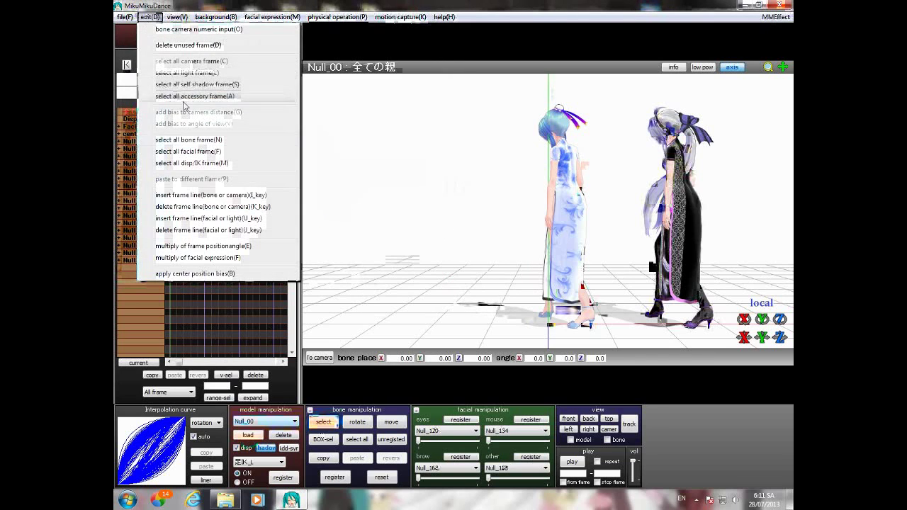
{"action": "left_click", "coordinate": [179, 152]}
{"action": "left_click", "coordinate": [150, 17]}
{"action": "left_click", "coordinate": [210, 163]}
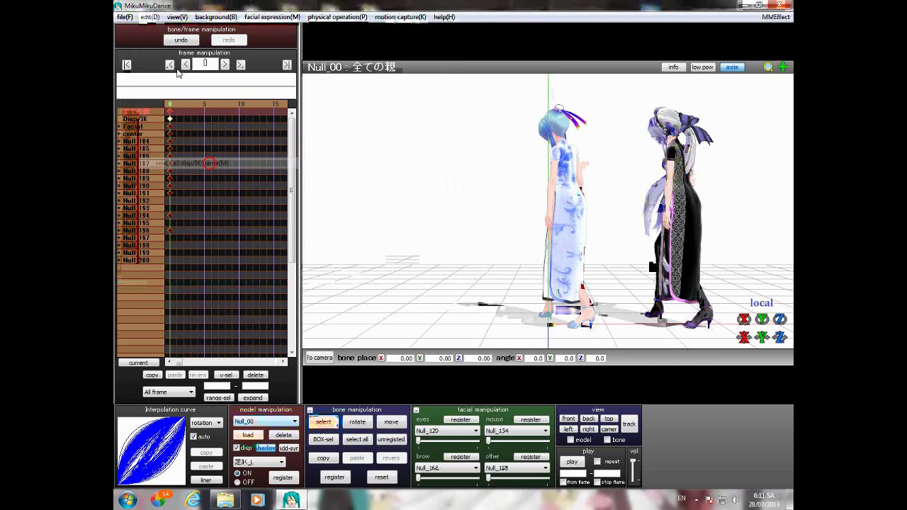
- Apply a center position bias of X -10 to the Miku model's selected frames
{"action": "left_click", "coordinate": [149, 17]}
{"action": "left_click", "coordinate": [203, 273]}
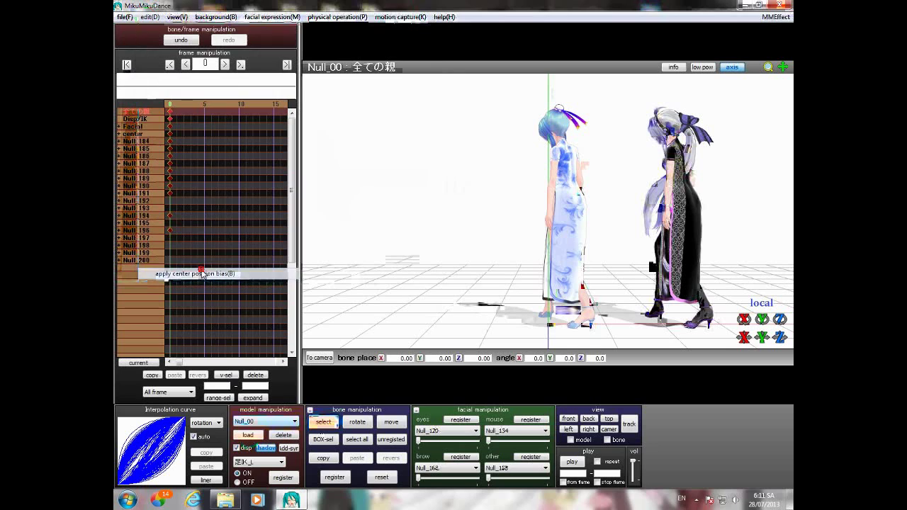
{"action": "double_click", "coordinate": [451, 224]}
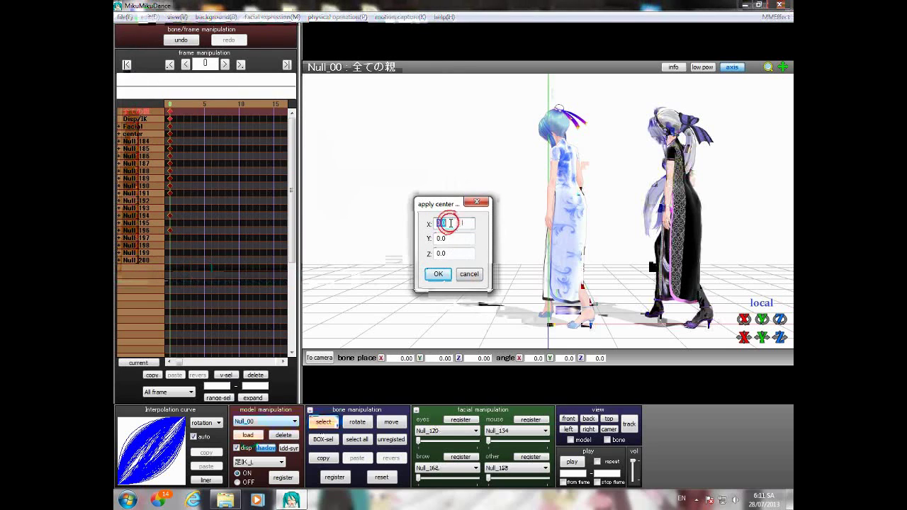
{"action": "type", "text": "-10"}
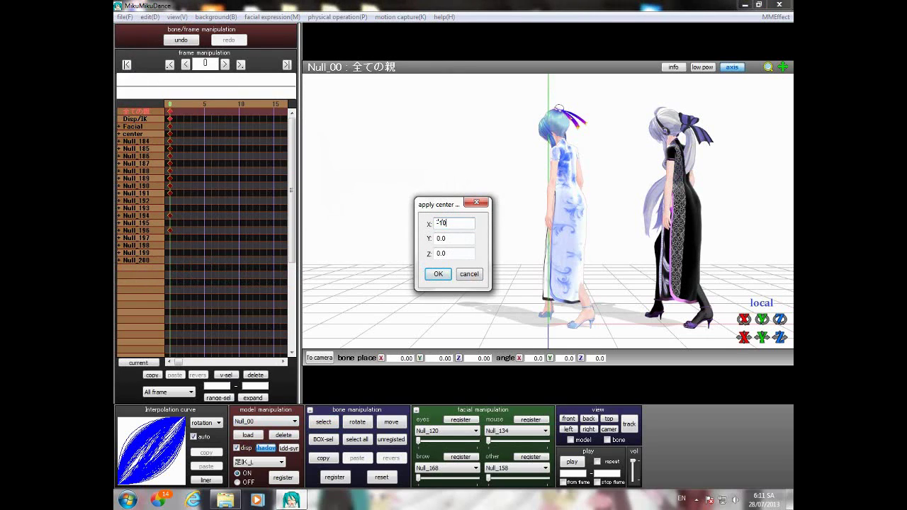
{"action": "key", "text": "Return"}
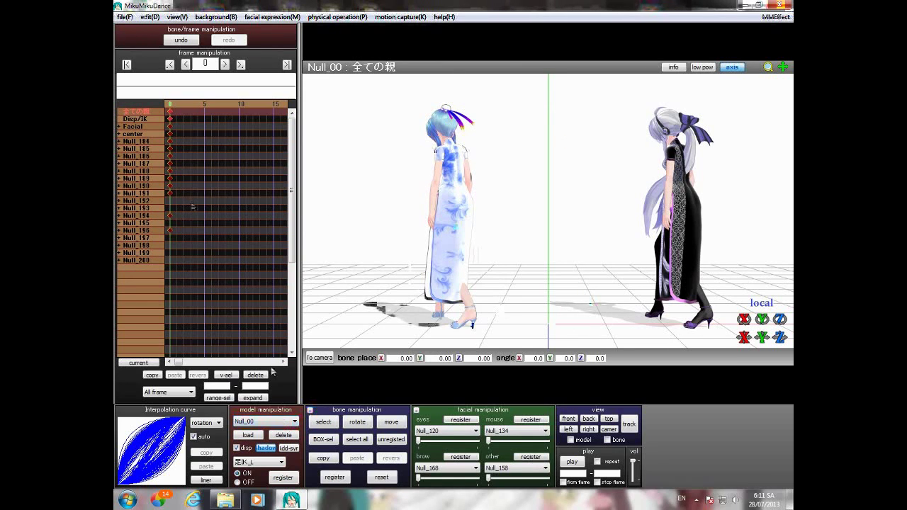
- Switch from the Miku model to camera/light/accessory and load the Get + Up & Move WAV file
{"action": "left_click", "coordinate": [281, 424]}
{"action": "left_click", "coordinate": [281, 429]}
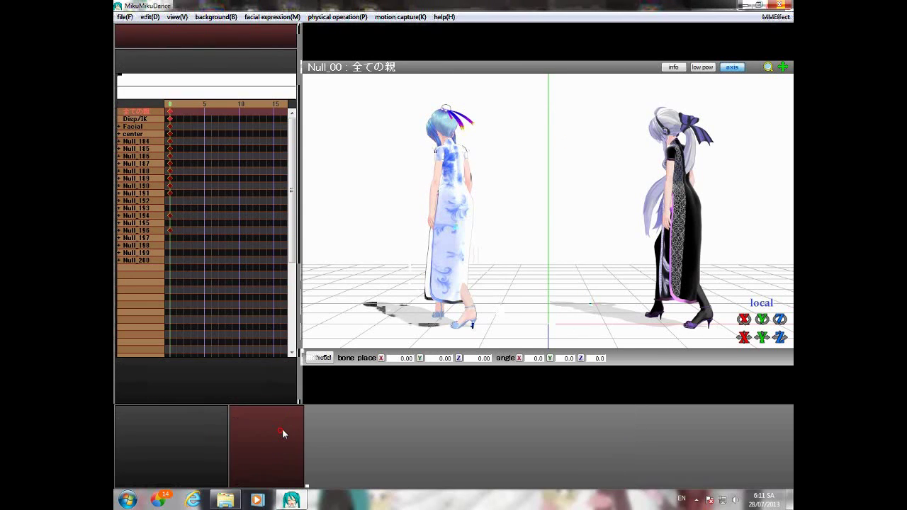
{"action": "left_click", "coordinate": [124, 16]}
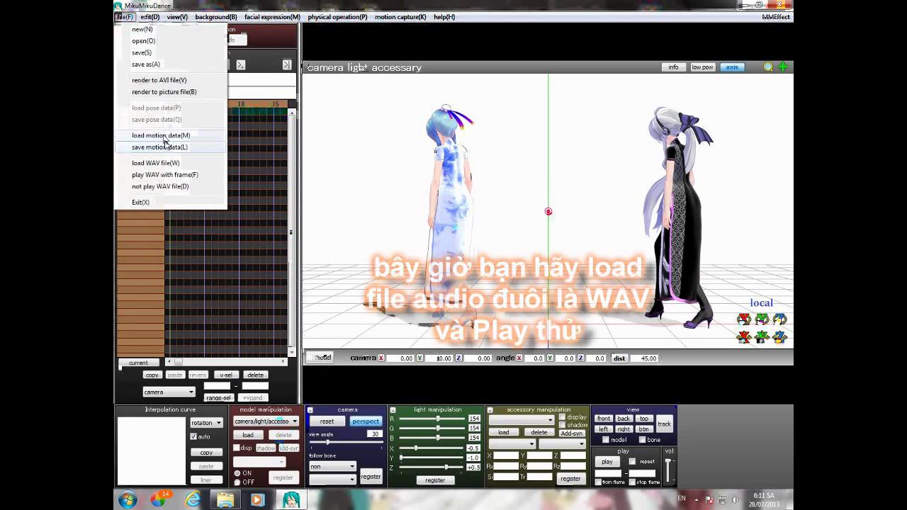
{"action": "left_click", "coordinate": [173, 163]}
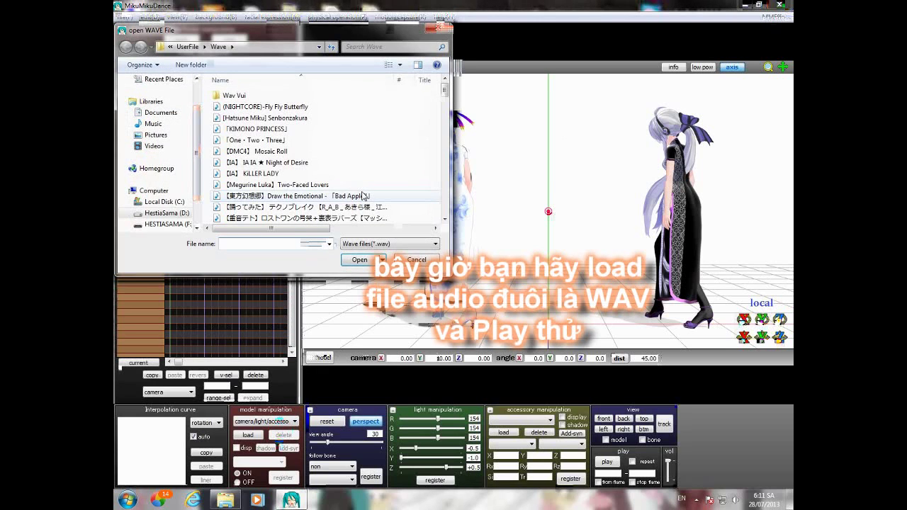
{"action": "left_click", "coordinate": [359, 196]}
{"action": "key", "text": "g"}
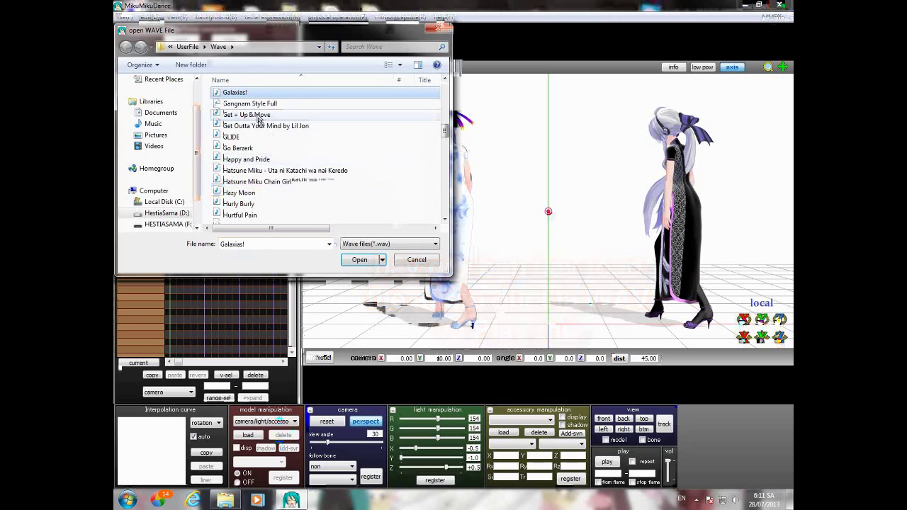
{"action": "key", "text": "Down"}
{"action": "key", "text": "Down"}
{"action": "double_click", "coordinate": [281, 115]}
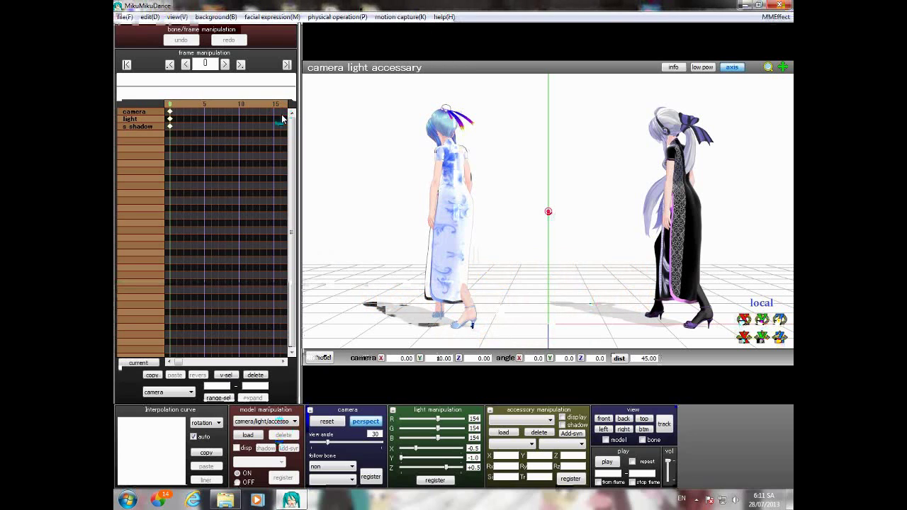
- Set the physical operation to be calculated anytime
{"action": "left_click", "coordinate": [333, 17]}
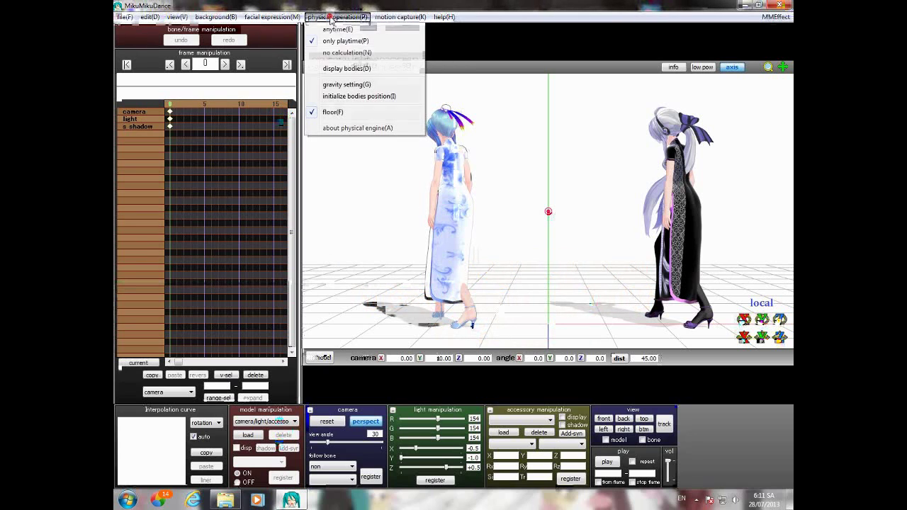
{"action": "left_click", "coordinate": [337, 29]}
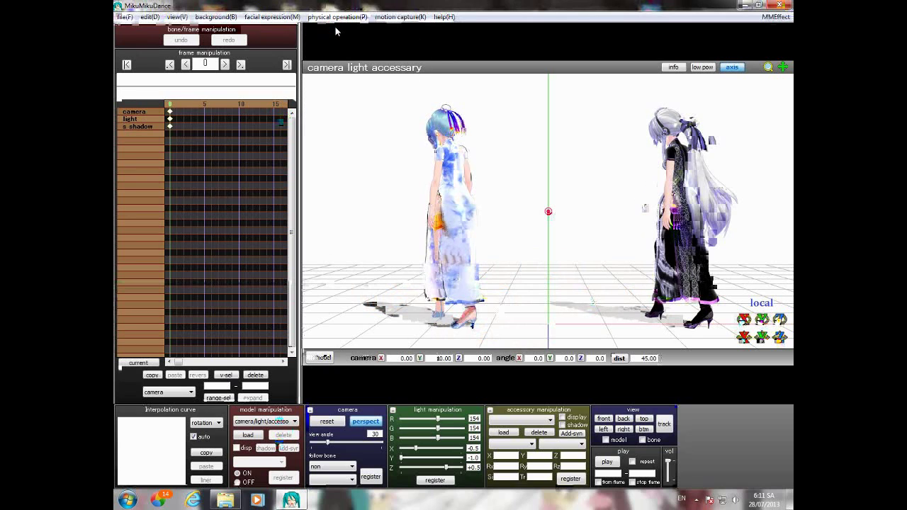
- Turn on the black background and play the dance with the from-frame and stop-frame options enabled
{"action": "left_click", "coordinate": [216, 16]}
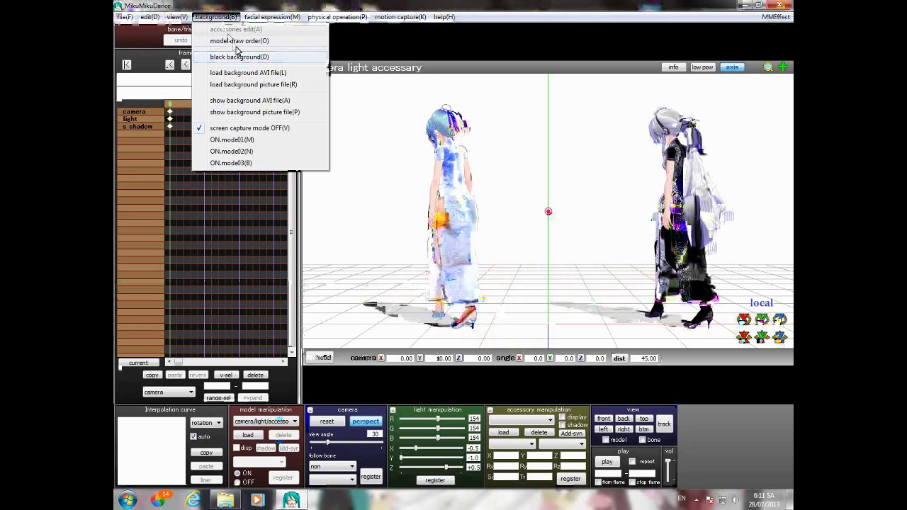
{"action": "left_click", "coordinate": [239, 63]}
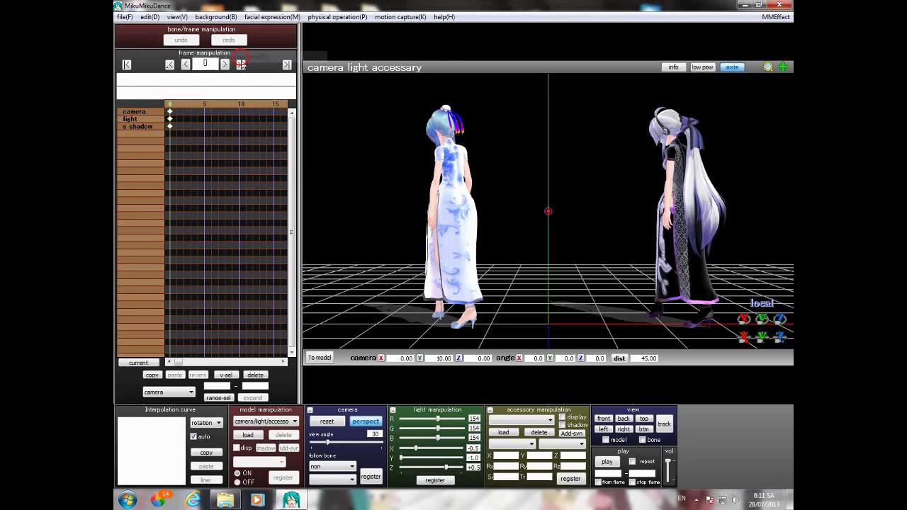
{"action": "left_click", "coordinate": [601, 483]}
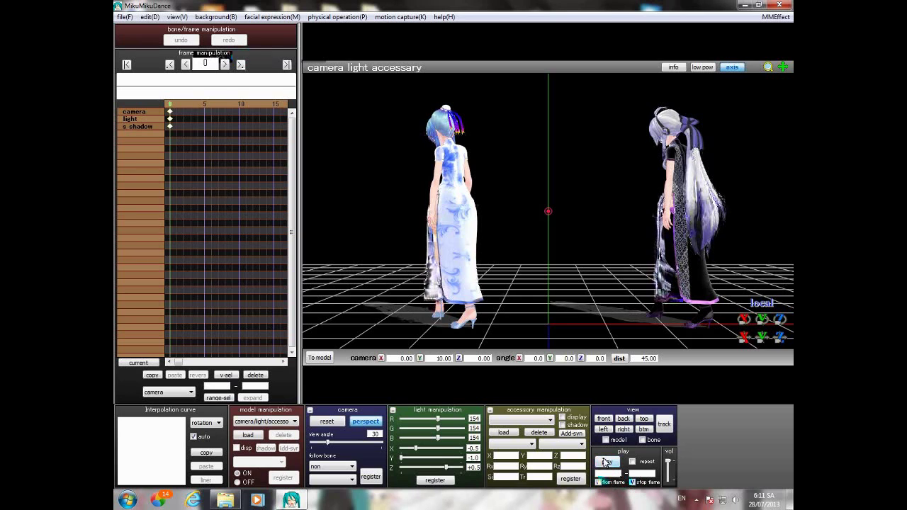
{"action": "left_click", "coordinate": [605, 462]}
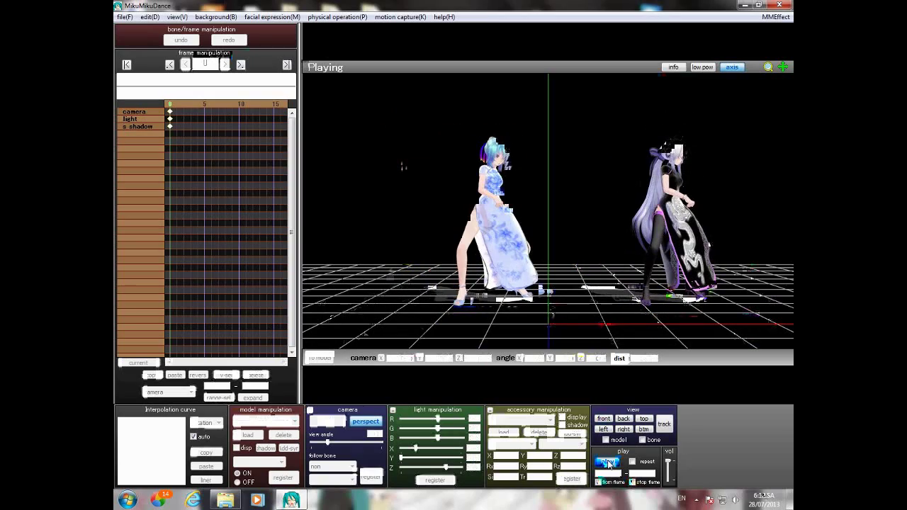
{"action": "left_click", "coordinate": [608, 462]}
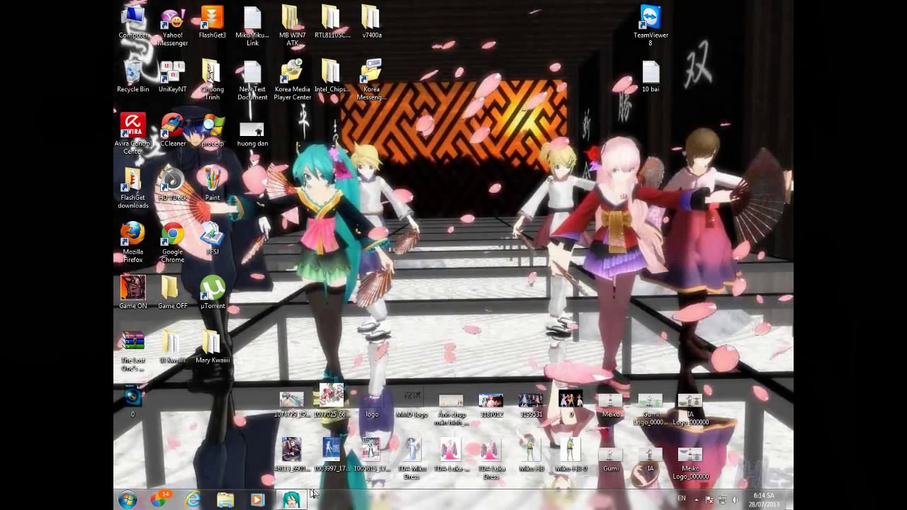
- Switch back to MikuMikuDance with an empty scene and load the model TDA Haku China.pmx
{"action": "left_click", "coordinate": [303, 500]}
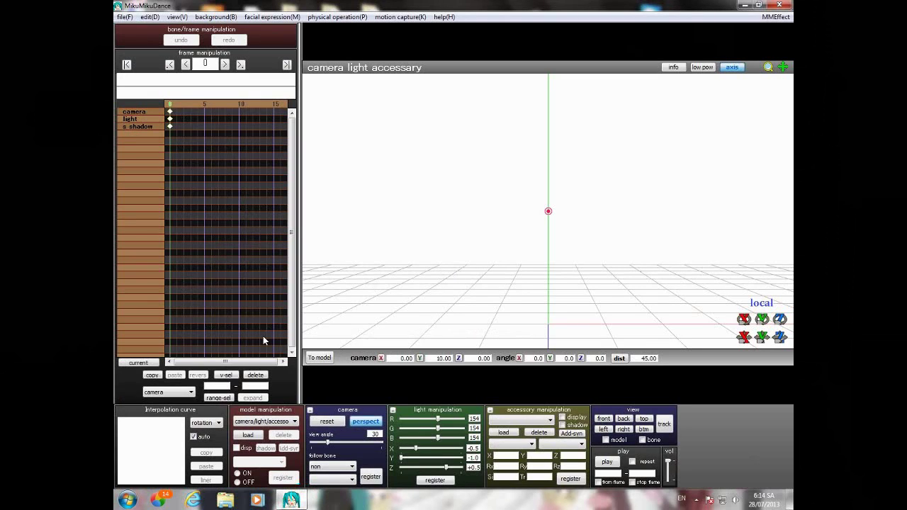
{"action": "left_click", "coordinate": [248, 434]}
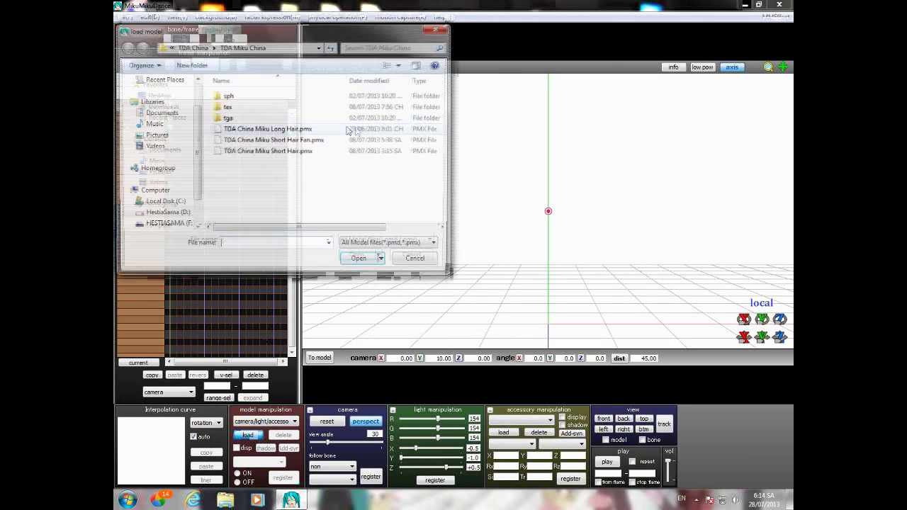
{"action": "left_click", "coordinate": [278, 192]}
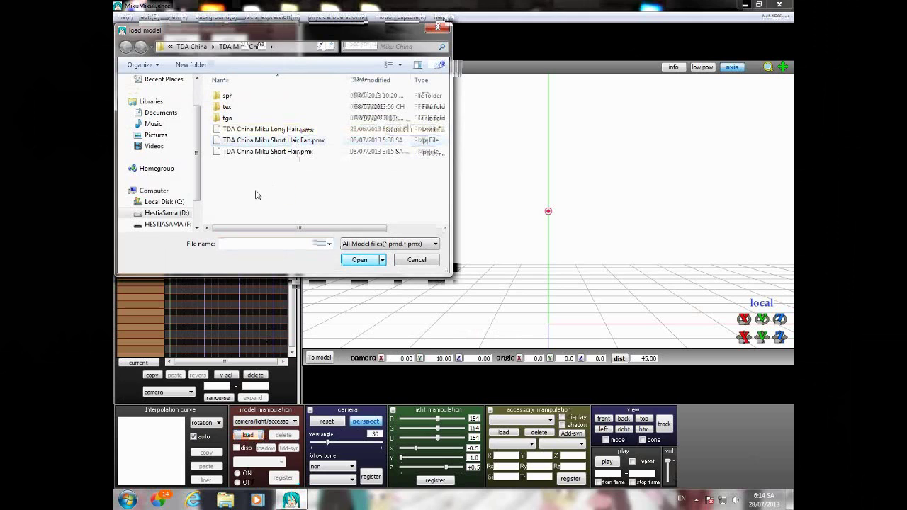
{"action": "key", "text": "BackSpace"}
{"action": "double_click", "coordinate": [249, 93]}
{"action": "left_click", "coordinate": [253, 104]}
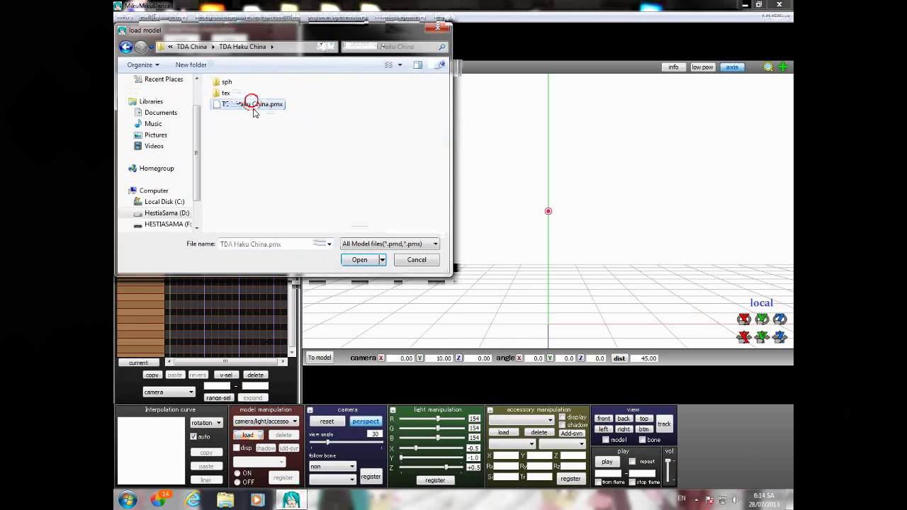
{"action": "double_click", "coordinate": [253, 104]}
{"action": "key", "text": "Return"}
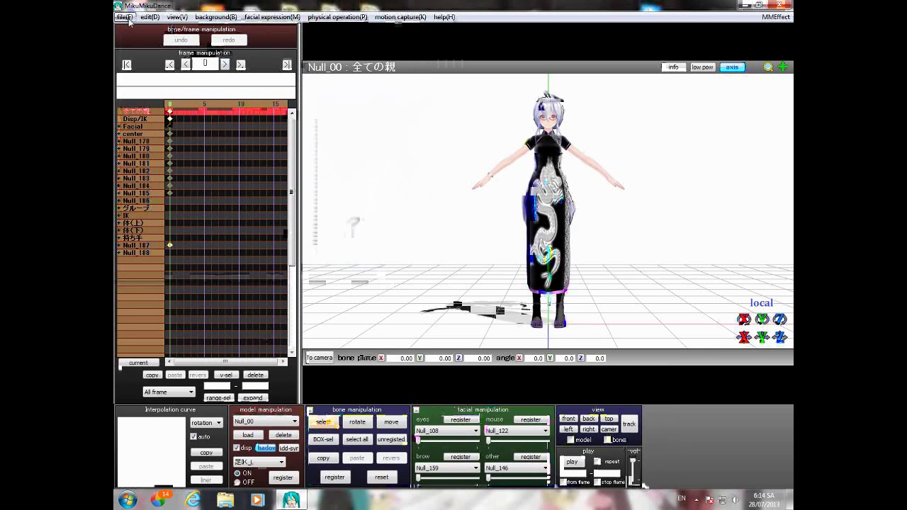
- Load the GetUp&Move!!.vmd motion data onto the Haku model
{"action": "left_click", "coordinate": [125, 17]}
{"action": "left_click", "coordinate": [156, 135]}
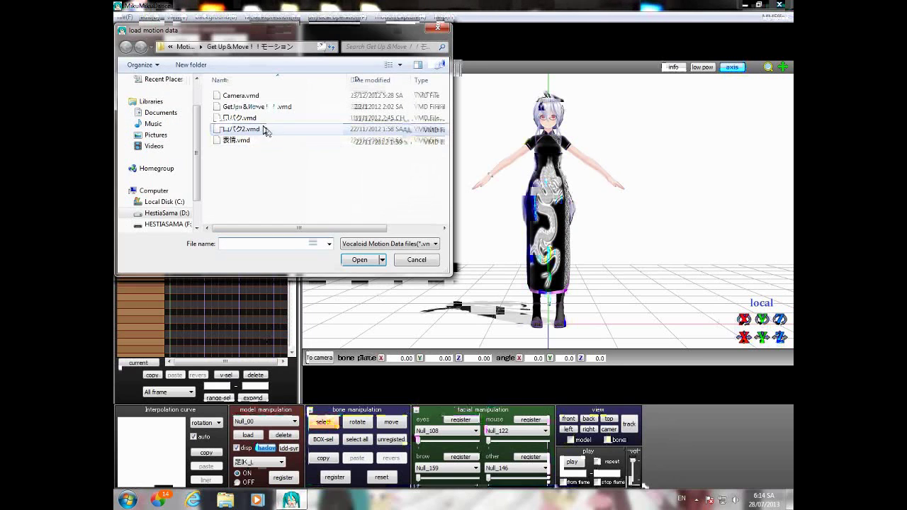
{"action": "double_click", "coordinate": [255, 106]}
{"action": "left_click", "coordinate": [458, 289]}
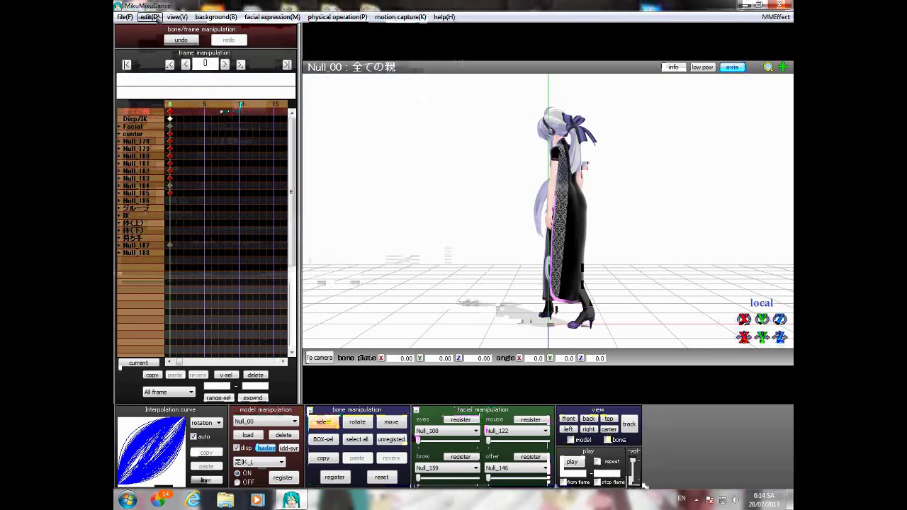
- Select all bone, facial and disp/IK frames of the Haku model
{"action": "left_click", "coordinate": [152, 17]}
{"action": "left_click", "coordinate": [190, 140]}
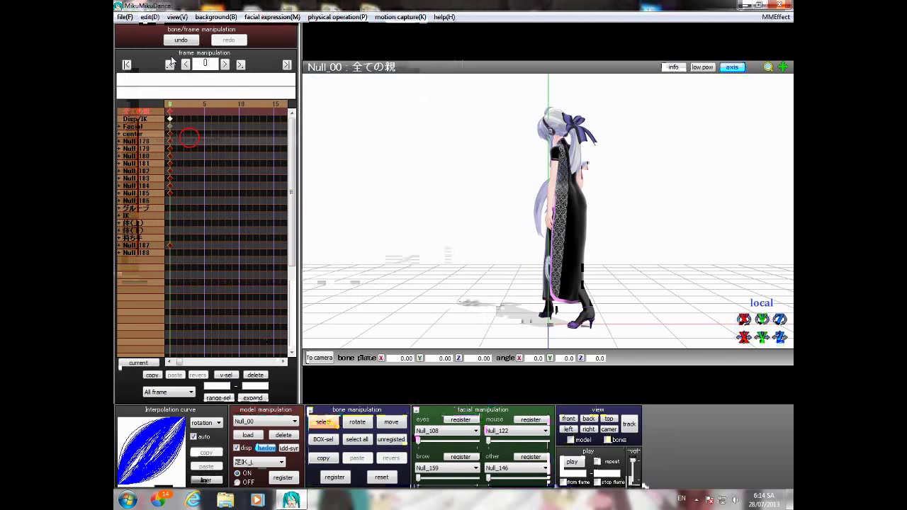
{"action": "left_click", "coordinate": [150, 17]}
{"action": "left_click", "coordinate": [205, 151]}
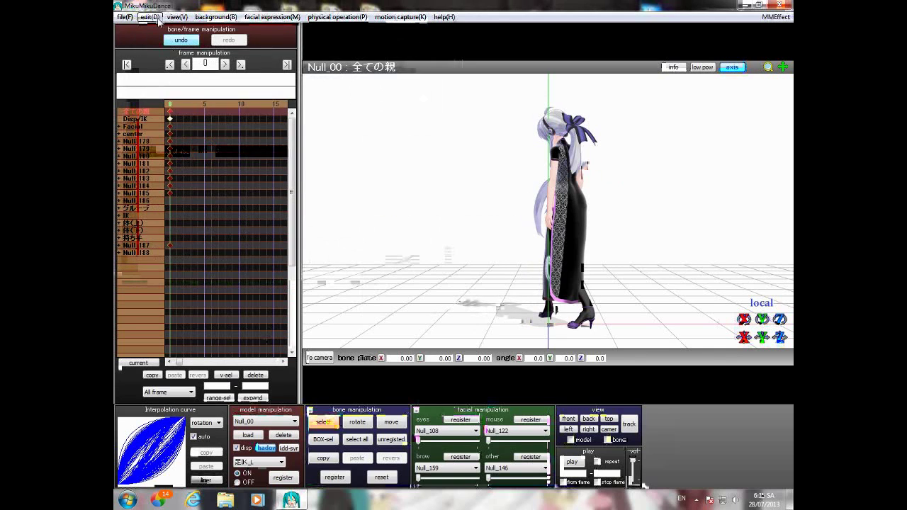
{"action": "left_click", "coordinate": [150, 17]}
{"action": "left_click", "coordinate": [201, 163]}
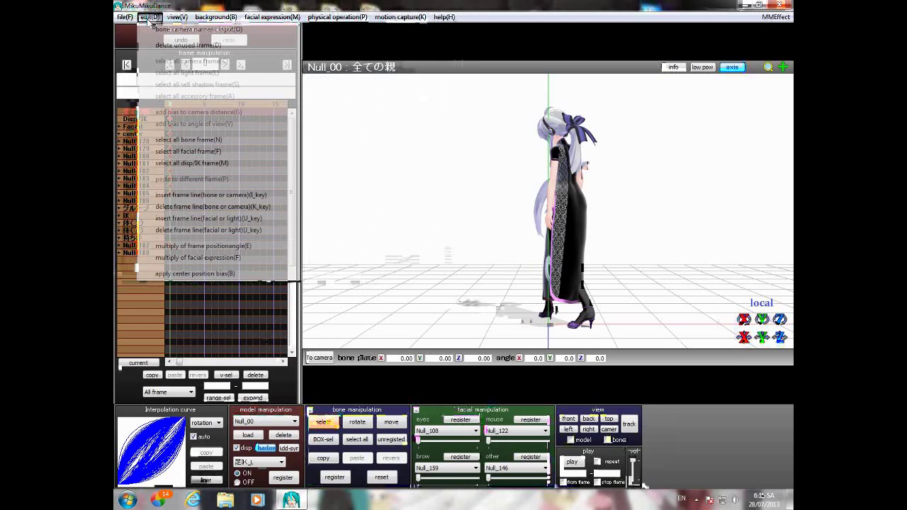
- Apply a positive X center position bias to Haku's selected frames, moving her to one side of the origin
{"action": "left_click", "coordinate": [150, 17]}
{"action": "left_click", "coordinate": [185, 273]}
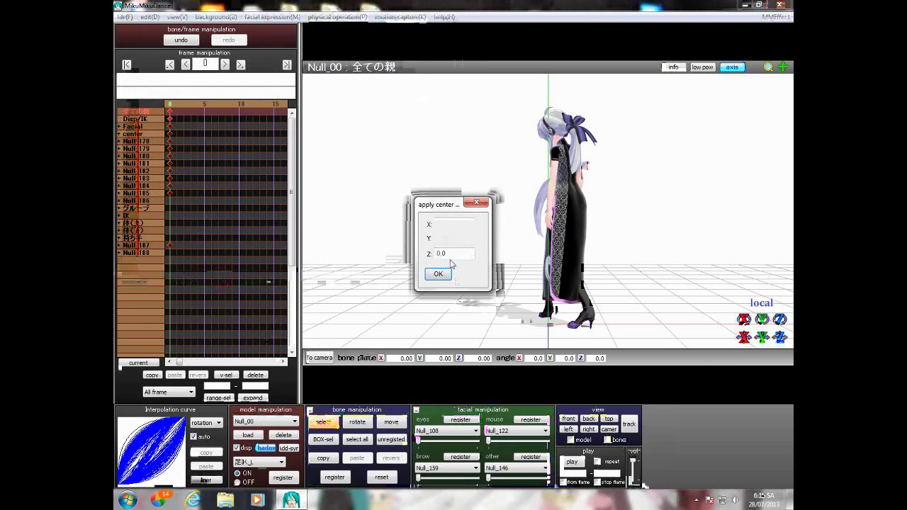
{"action": "left_click", "coordinate": [457, 224]}
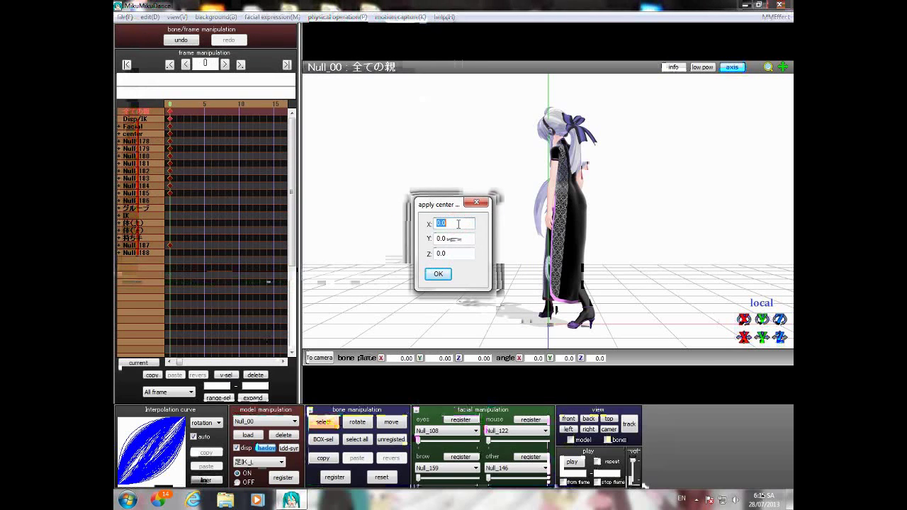
{"action": "key", "text": "Return"}
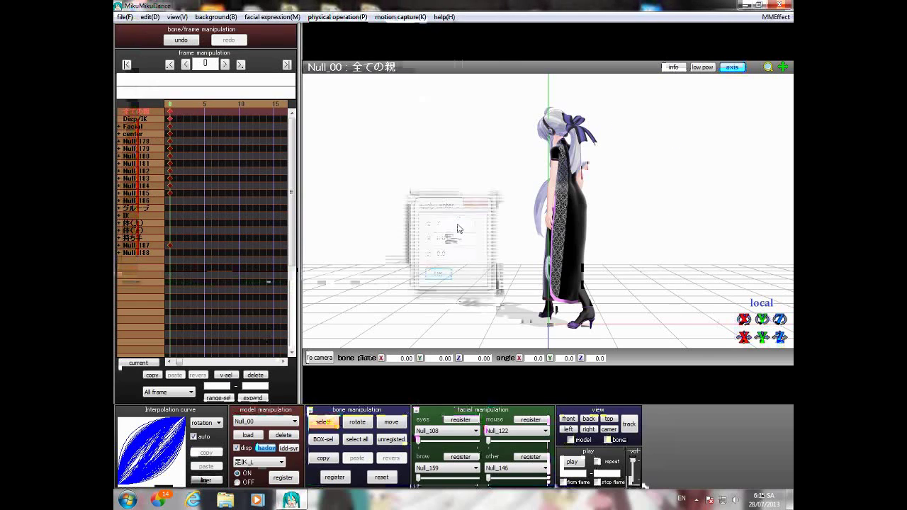
- Load TDA Luka China.pmx from the TDA Luka China folder as the second model
{"action": "left_click", "coordinate": [249, 435]}
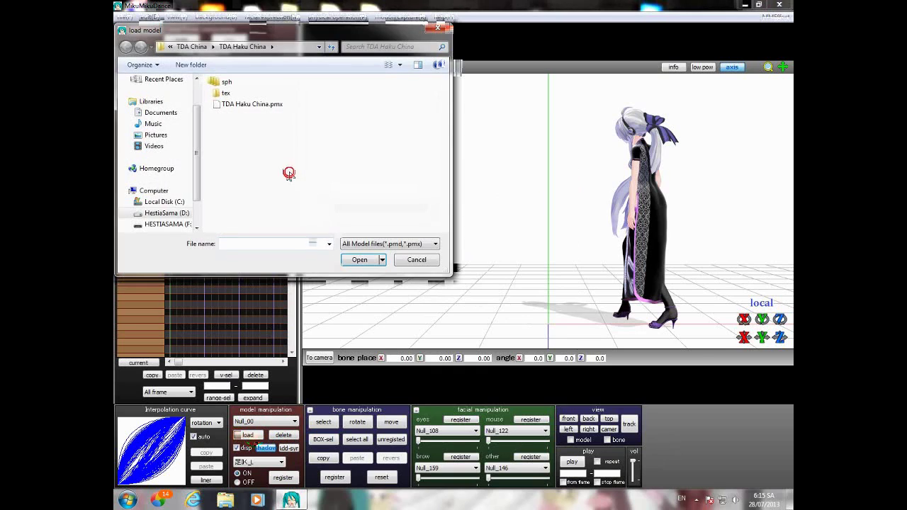
{"action": "key", "text": "BackSpace"}
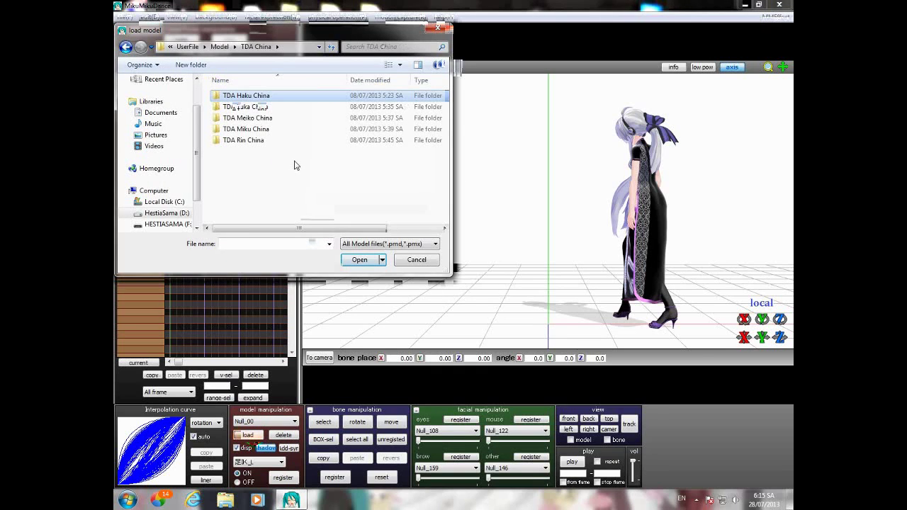
{"action": "double_click", "coordinate": [250, 107]}
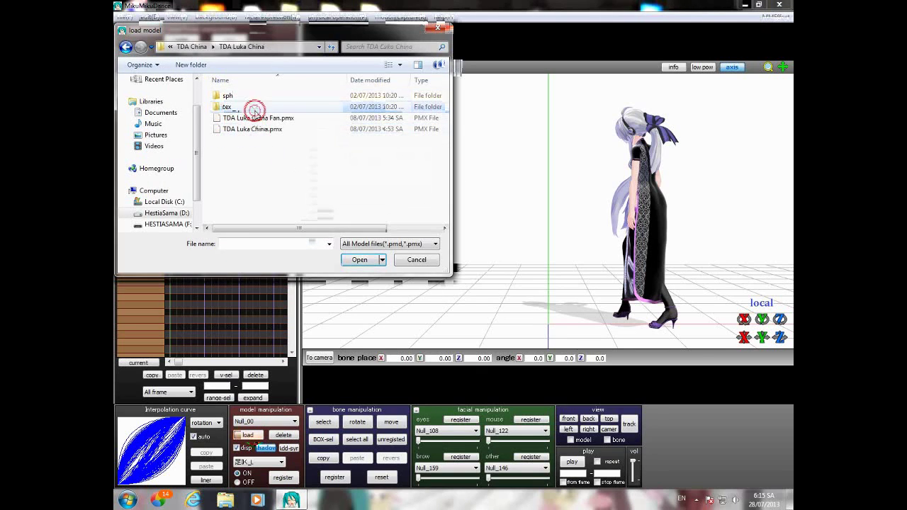
{"action": "left_click", "coordinate": [257, 127]}
{"action": "double_click", "coordinate": [260, 128]}
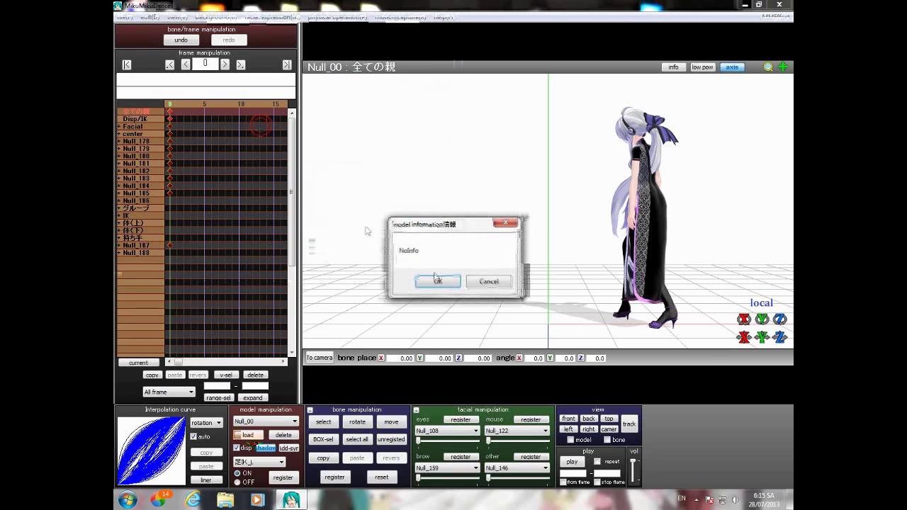
{"action": "left_click", "coordinate": [432, 281]}
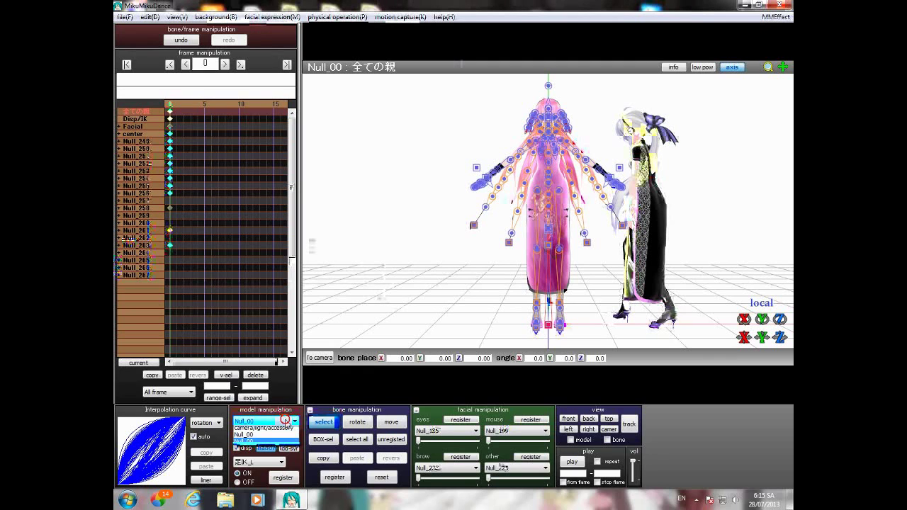
- Switch to the Haku model, select all its bone, facial and disp/IK frames, and copy them
{"action": "left_click", "coordinate": [285, 423]}
{"action": "left_click", "coordinate": [284, 438]}
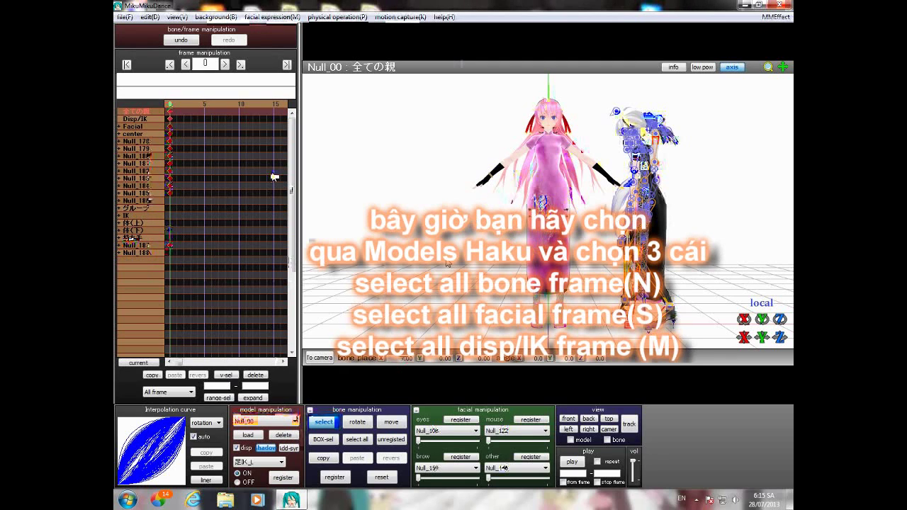
{"action": "left_click", "coordinate": [149, 16]}
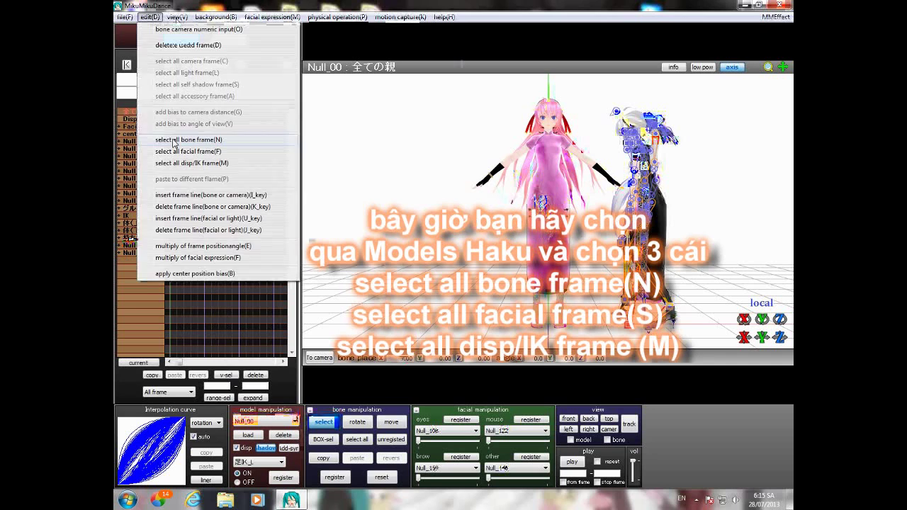
{"action": "left_click", "coordinate": [188, 138]}
{"action": "left_click", "coordinate": [149, 16]}
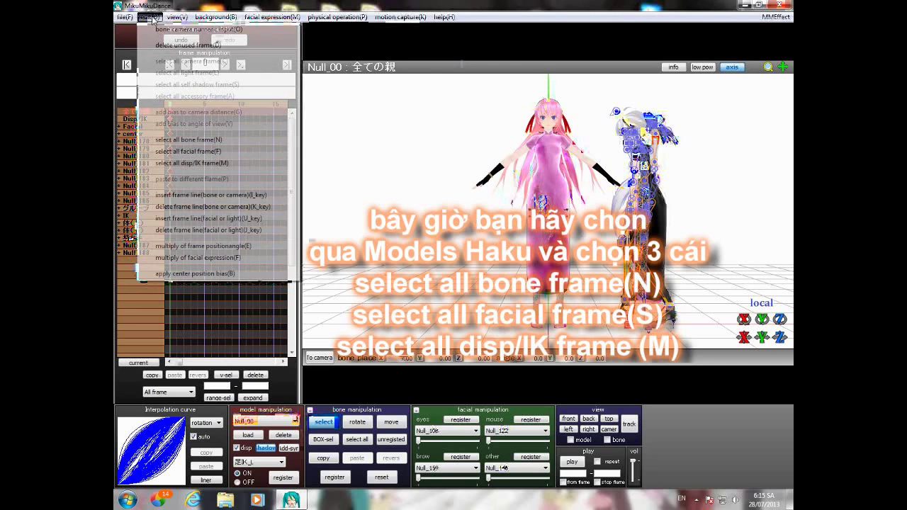
{"action": "left_click", "coordinate": [183, 150]}
{"action": "left_click", "coordinate": [149, 17]}
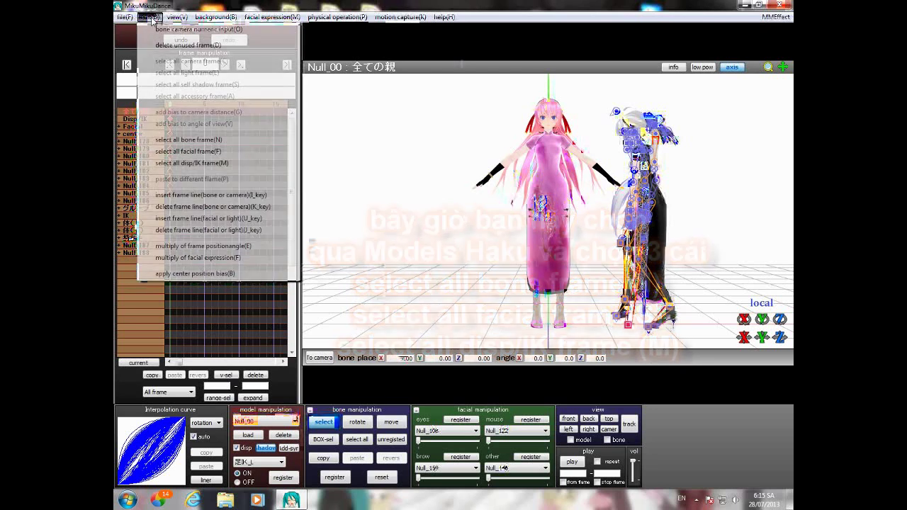
{"action": "left_click", "coordinate": [205, 163]}
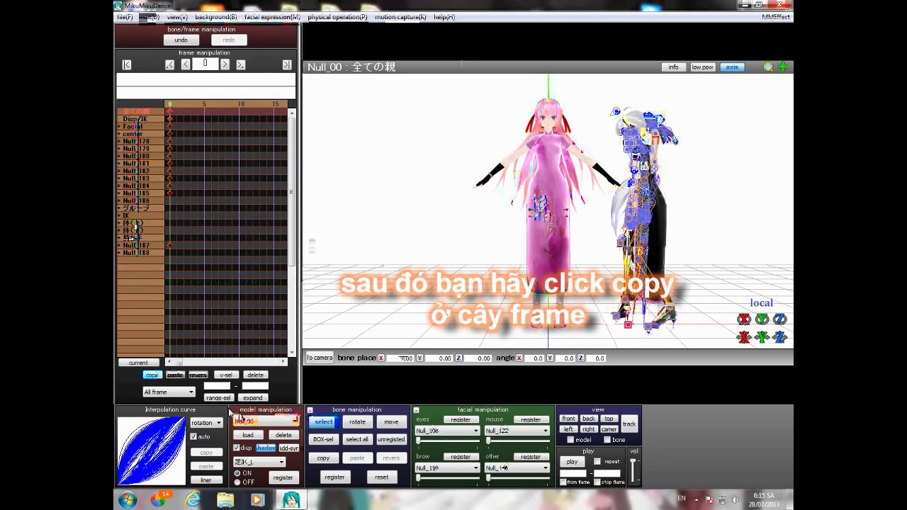
- Switch to the Luka model and paste Haku's copied frames in reverse to mirror the motion
{"action": "left_click", "coordinate": [262, 421]}
{"action": "left_click", "coordinate": [255, 447]}
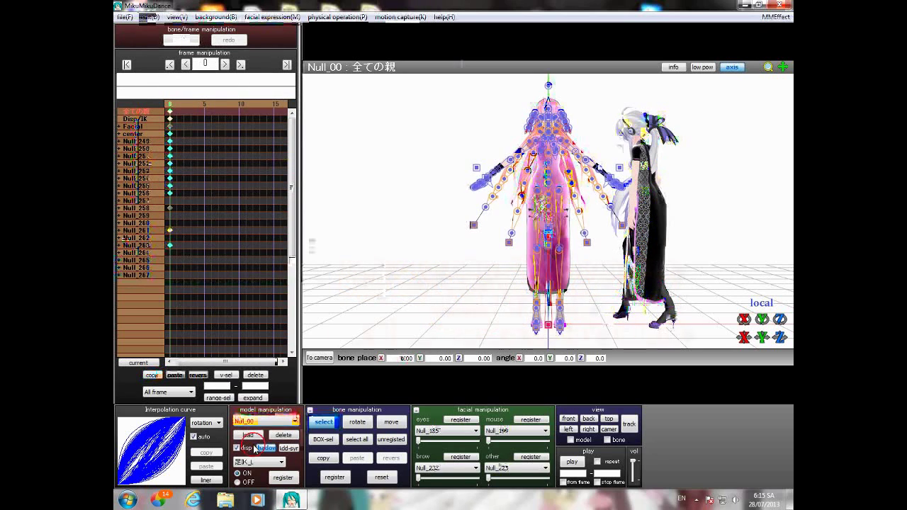
{"action": "left_click", "coordinate": [323, 423]}
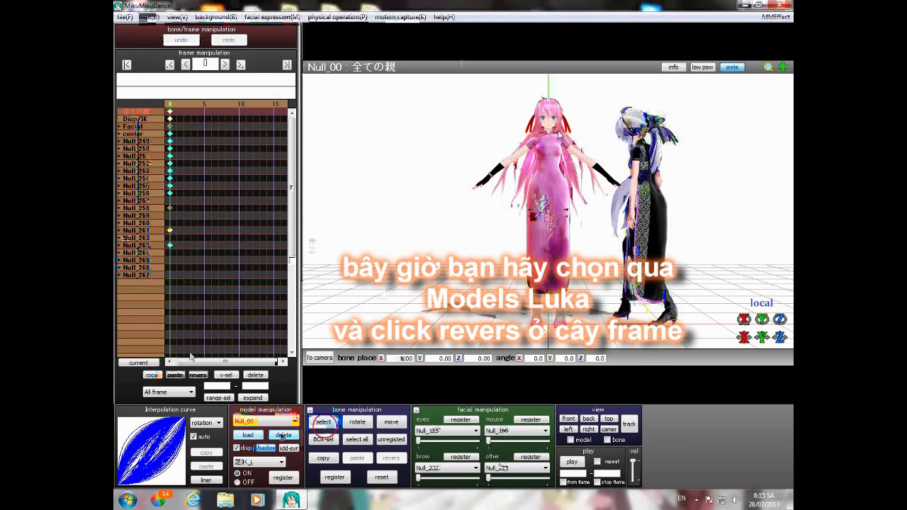
{"action": "left_click", "coordinate": [198, 376]}
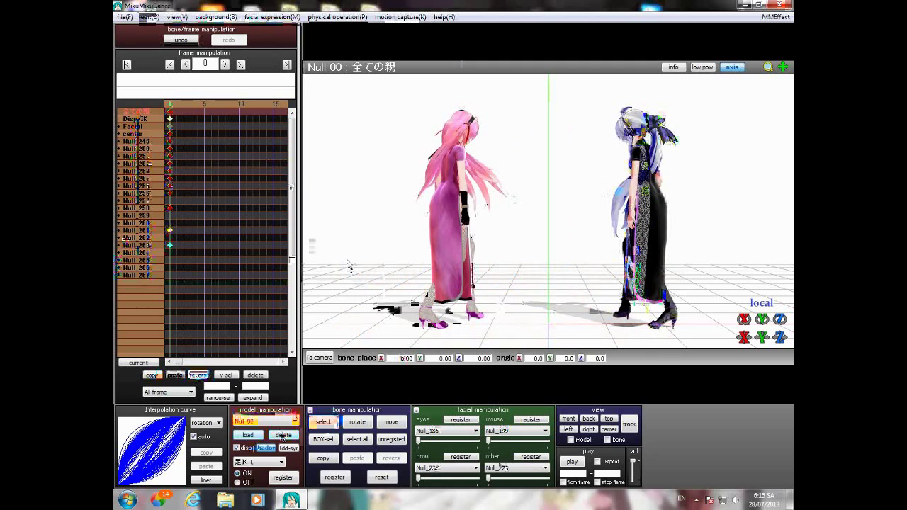
- Select all of Luka's bone, facial and disp/IK frames and apply a center position bias of 7 in Z
{"action": "right_click_drag", "start_coordinate": [346, 263], "coordinate": [388, 271]}
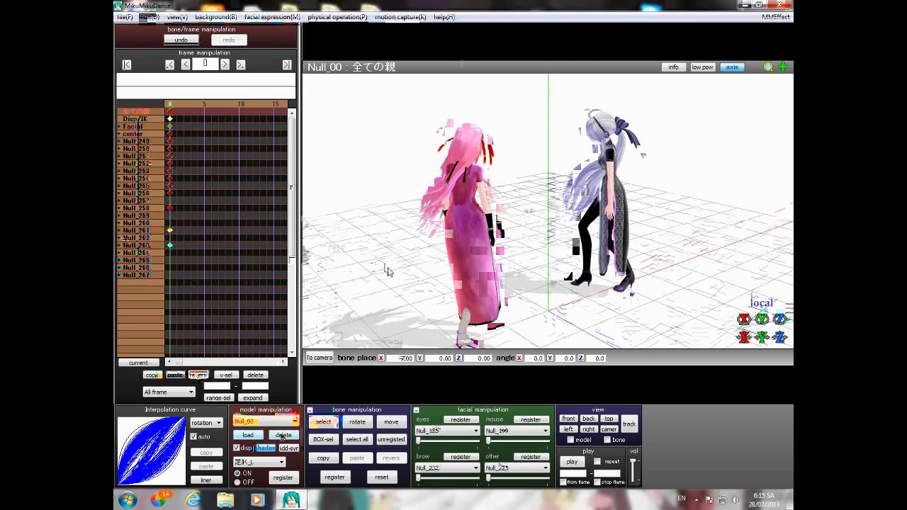
{"action": "left_click", "coordinate": [150, 16]}
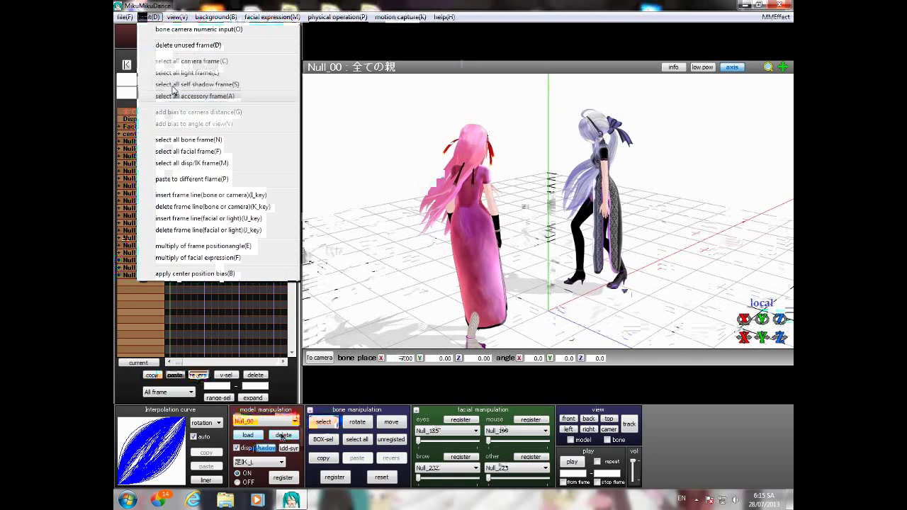
{"action": "left_click", "coordinate": [180, 138]}
{"action": "left_click", "coordinate": [150, 17]}
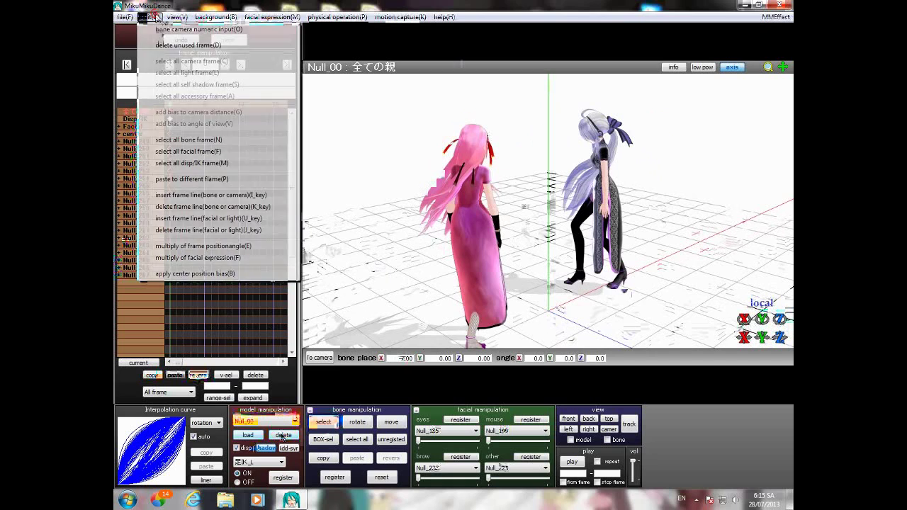
{"action": "left_click", "coordinate": [187, 152]}
{"action": "left_click", "coordinate": [150, 16]}
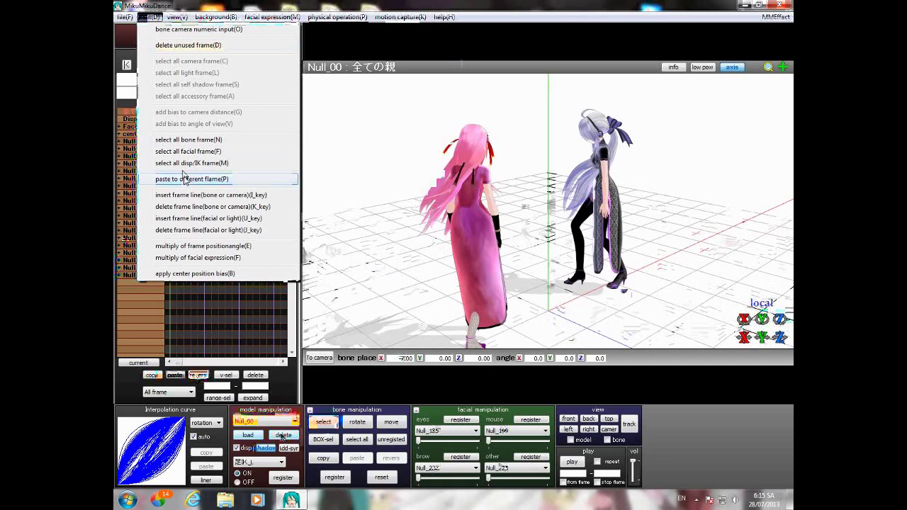
{"action": "left_click", "coordinate": [184, 163]}
{"action": "left_click", "coordinate": [150, 16]}
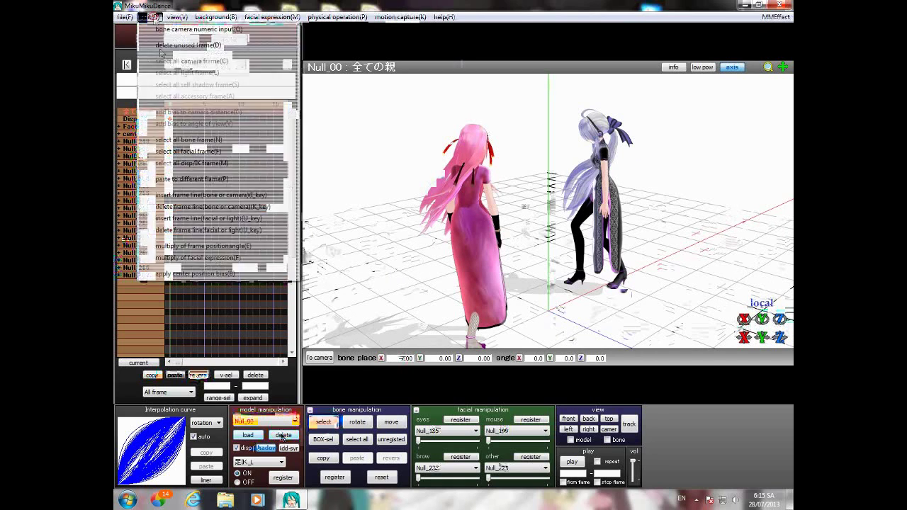
{"action": "left_click", "coordinate": [218, 273]}
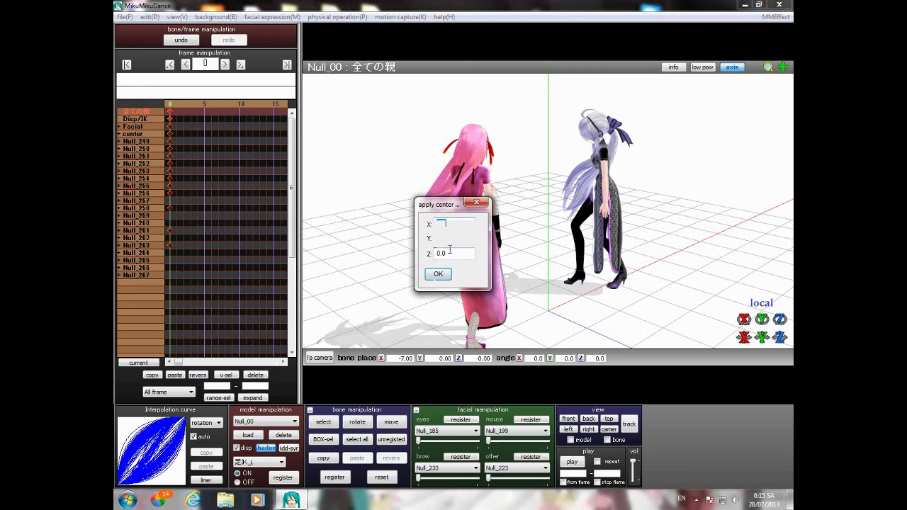
{"action": "double_click", "coordinate": [453, 251]}
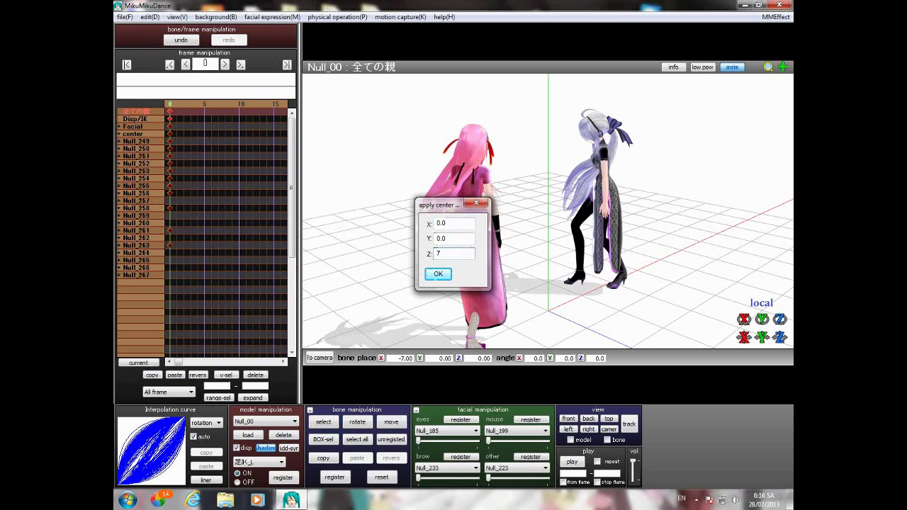
{"action": "left_click", "coordinate": [437, 274]}
- Switch from the Luka model to camera/light/accessory editing and turn the scene background black
{"action": "right_click_drag", "start_coordinate": [443, 253], "coordinate": [404, 244]}
{"action": "left_click", "coordinate": [293, 421]}
{"action": "left_click", "coordinate": [292, 432]}
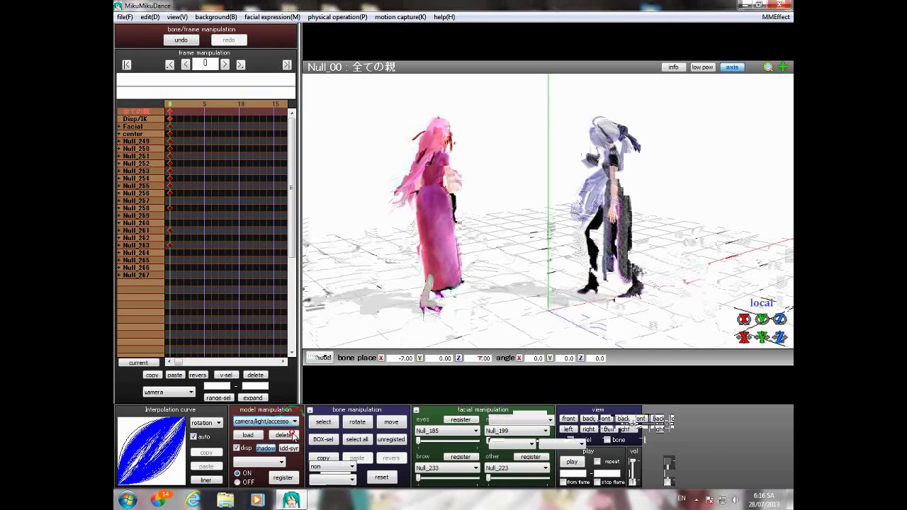
{"action": "left_click", "coordinate": [171, 19]}
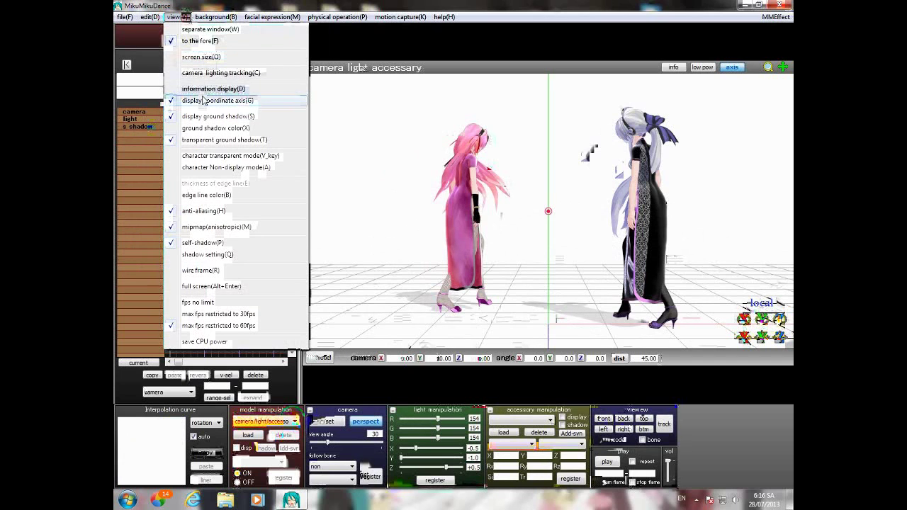
{"action": "mouse_move", "coordinate": [214, 17]}
{"action": "left_click", "coordinate": [226, 58]}
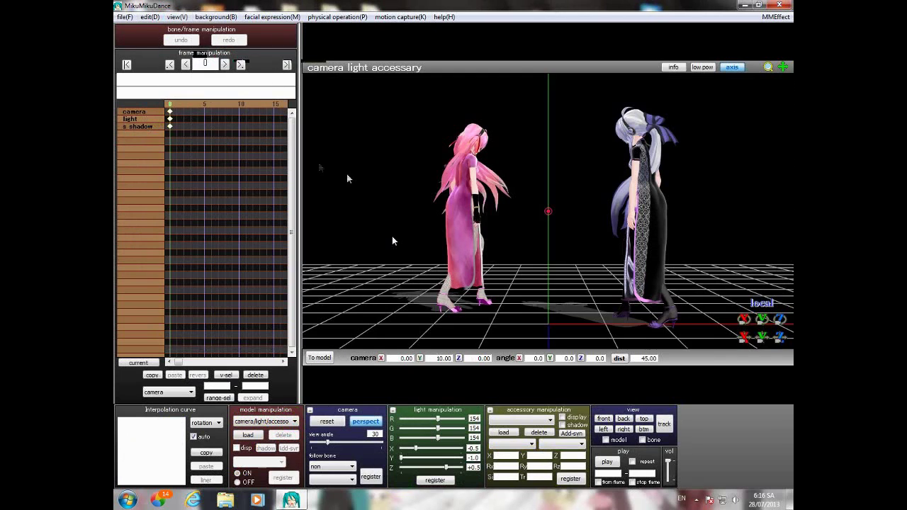
- Set the physical operation to anytime, and preview the motion with the from frame and stop frame playback options enabled
{"action": "left_click", "coordinate": [336, 17]}
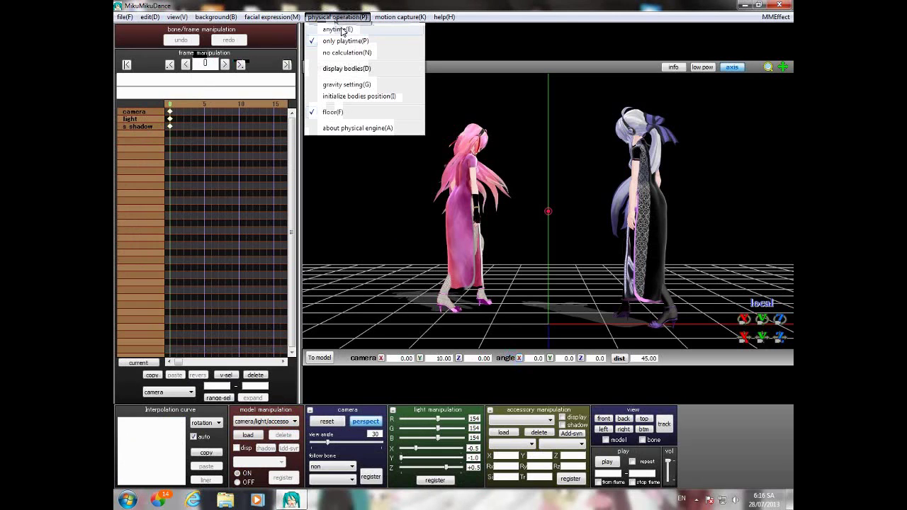
{"action": "left_click", "coordinate": [342, 30]}
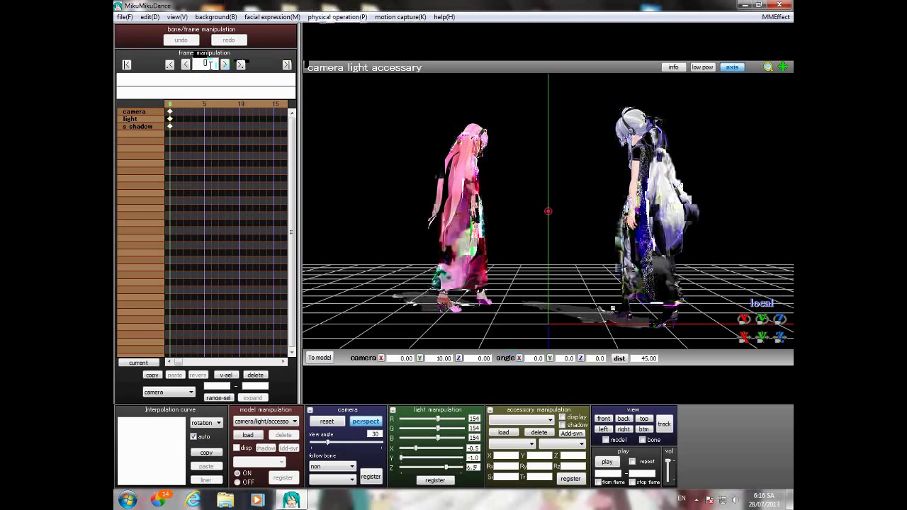
{"action": "left_click", "coordinate": [606, 462]}
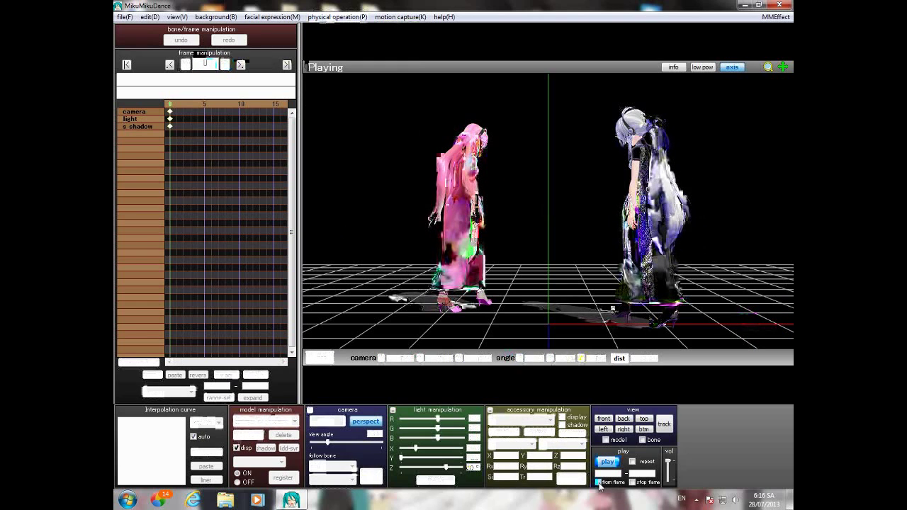
{"action": "left_click", "coordinate": [599, 483]}
{"action": "left_click", "coordinate": [632, 482]}
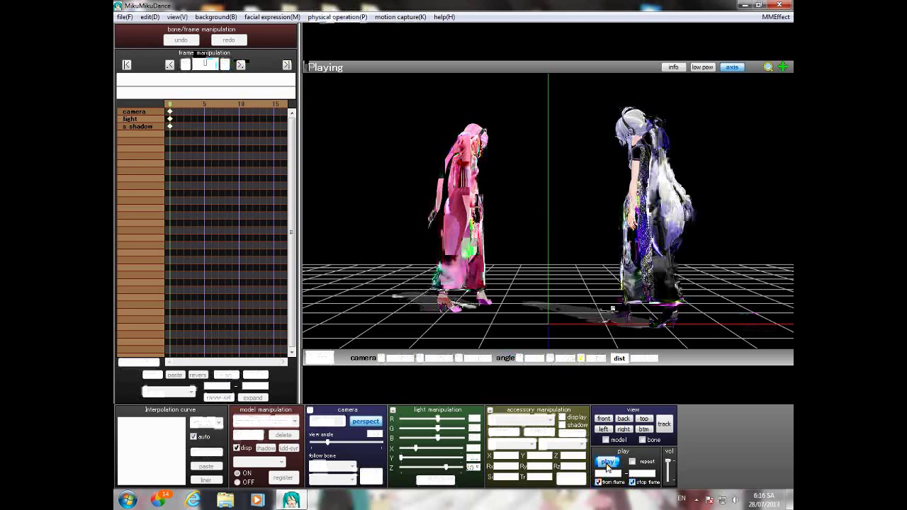
{"action": "left_click", "coordinate": [607, 462]}
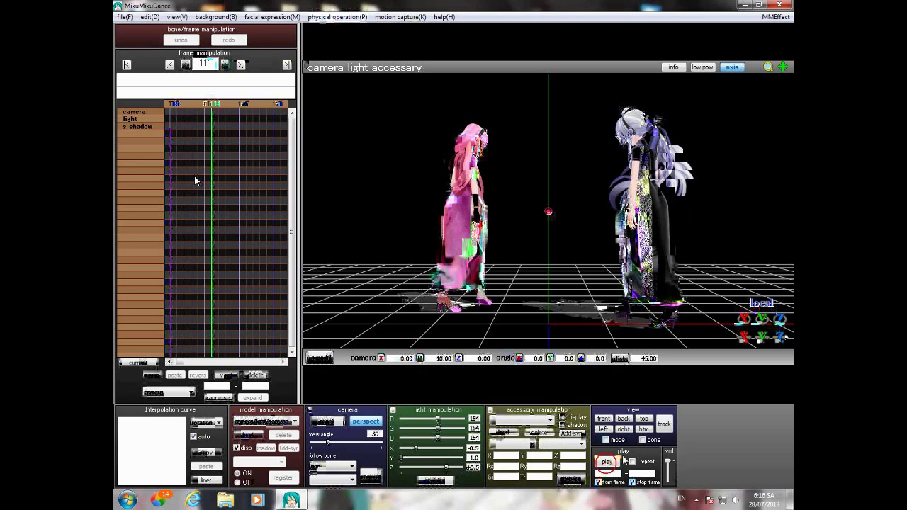
- Load the wave file Gangnam Style Full as the scene's music and play the animation from frame 0
{"action": "left_click", "coordinate": [123, 17]}
{"action": "left_click", "coordinate": [157, 163]}
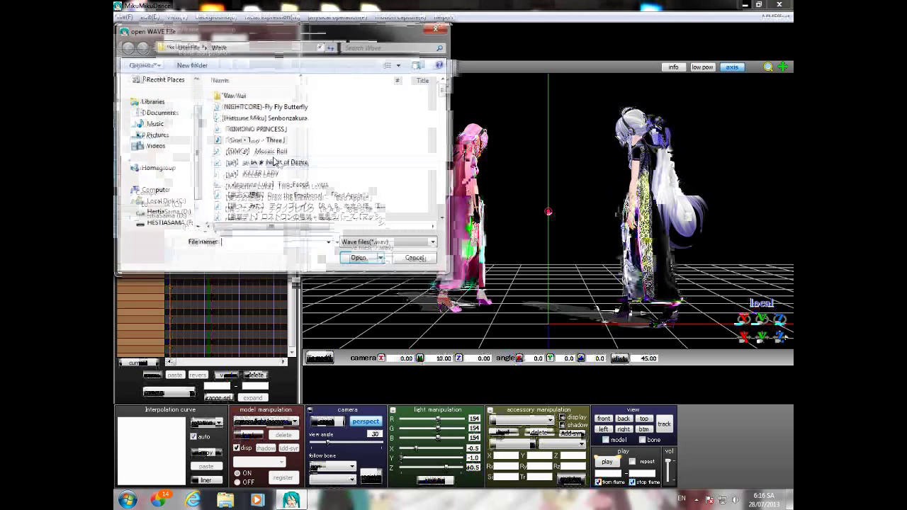
{"action": "left_click", "coordinate": [281, 162]}
{"action": "key", "text": "g"}
{"action": "key", "text": "Down"}
{"action": "key", "text": "Down"}
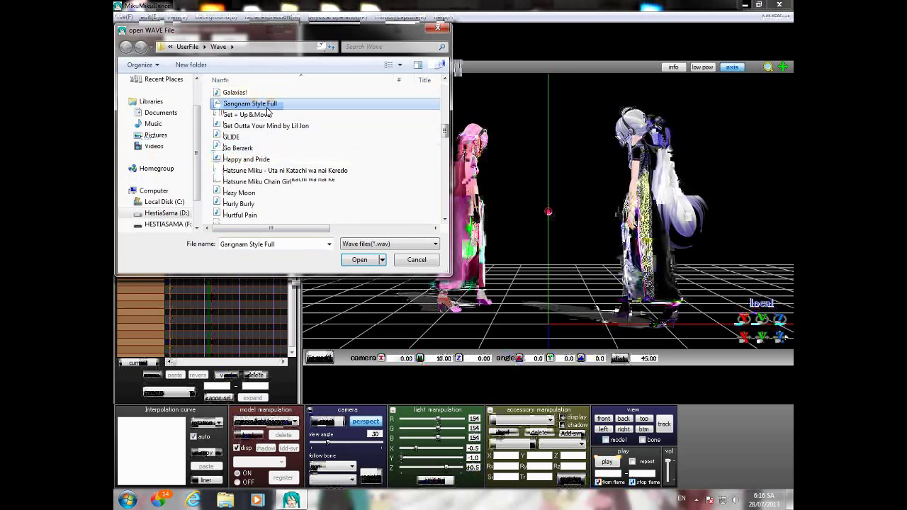
{"action": "key", "text": "Return"}
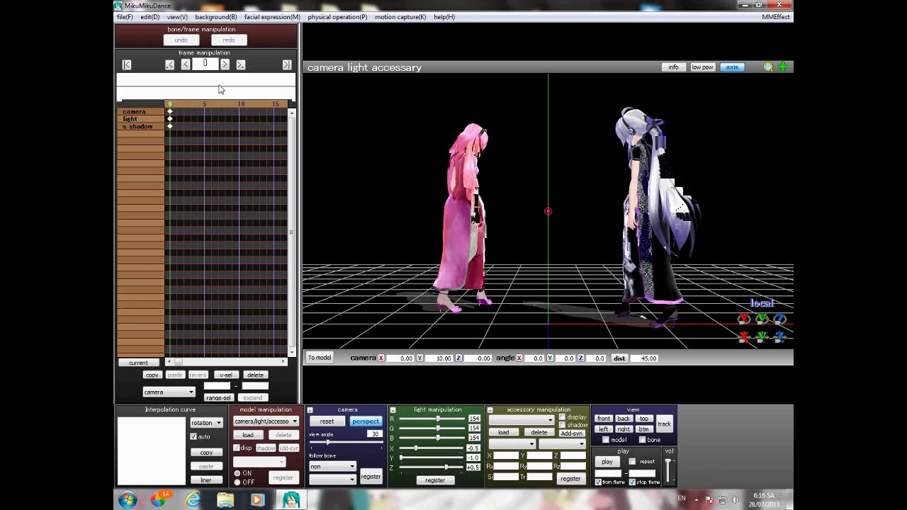
{"action": "left_click", "coordinate": [608, 462]}
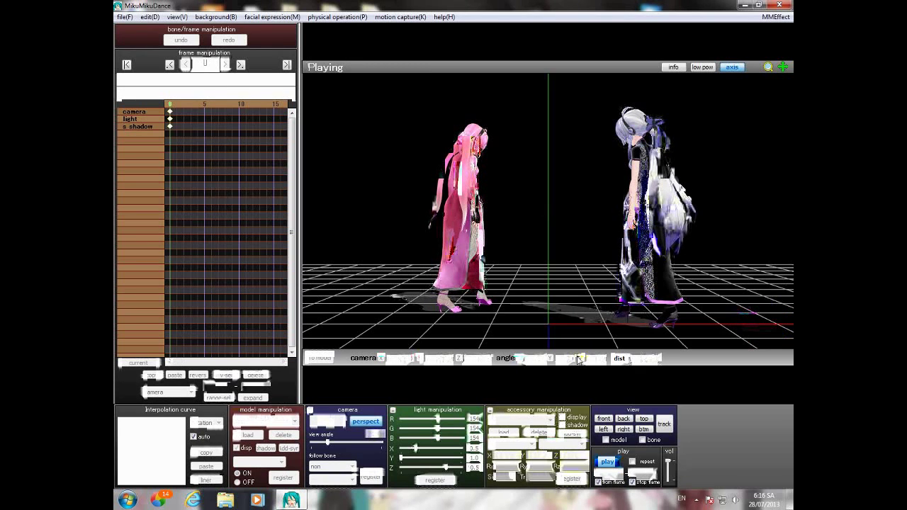